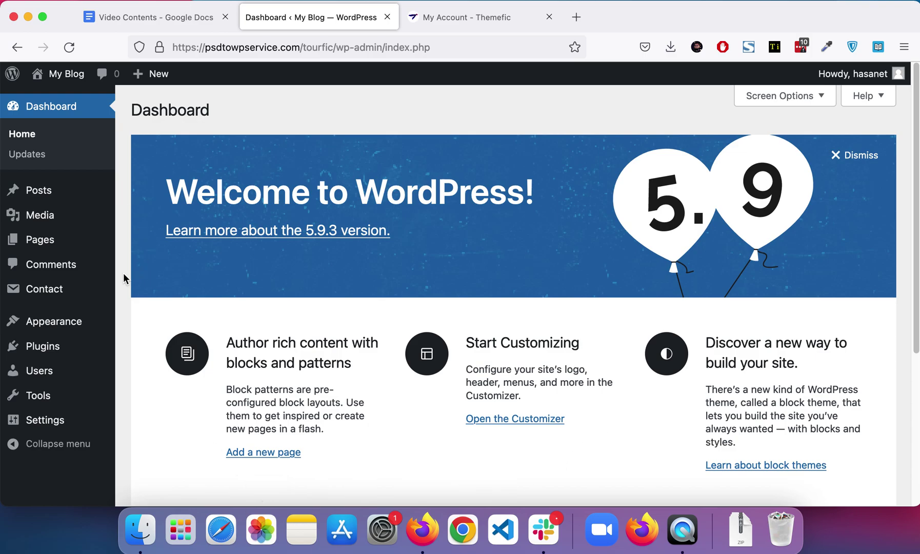
- Check the plugin downloads in the client portal, then return to the WordPress dashboard
mouse_move(30, 300)
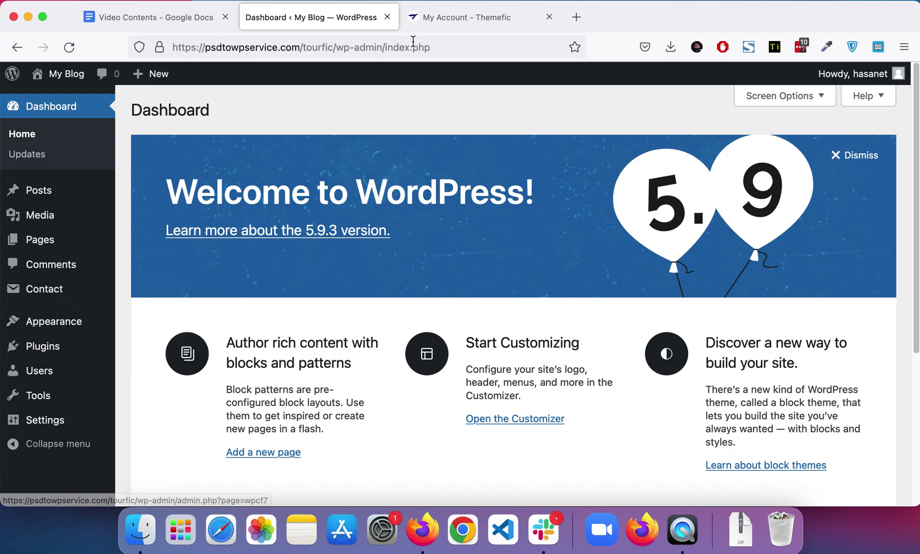
click(439, 19)
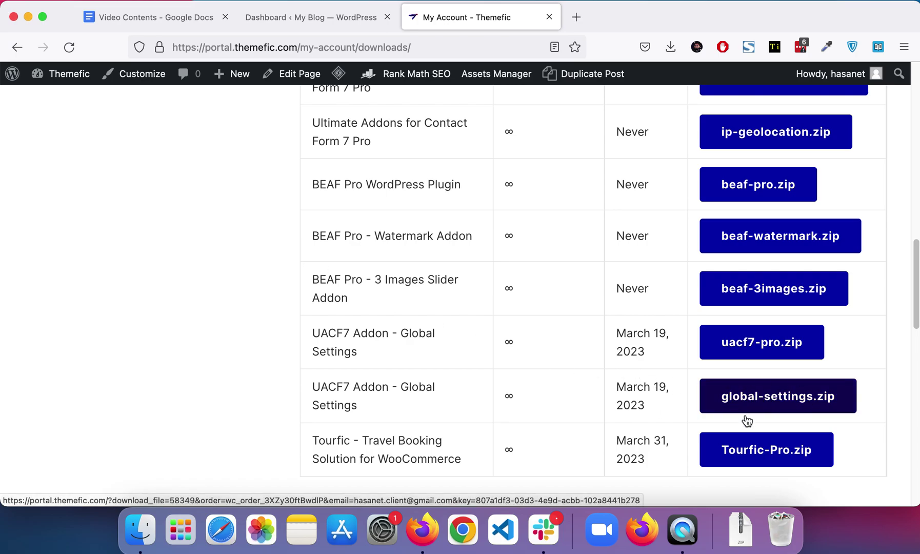
key(ctrl+shift+Tab)
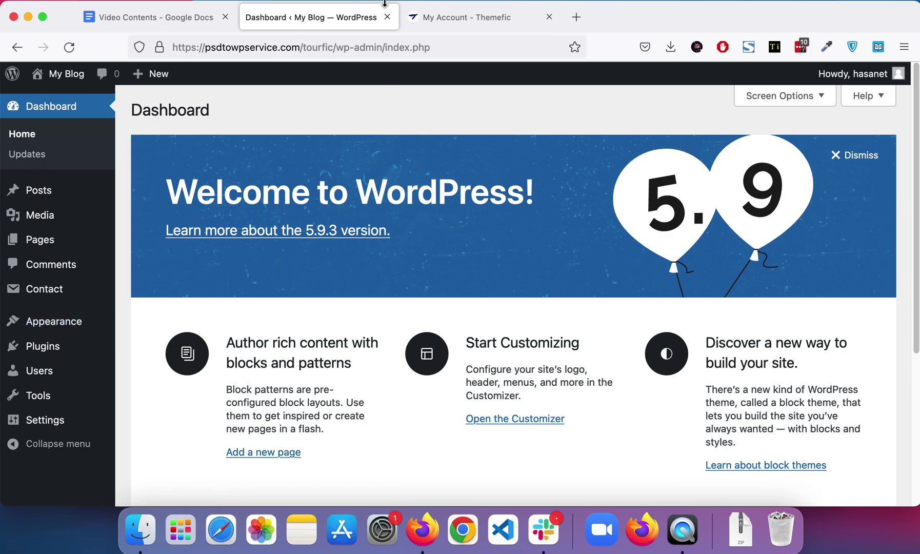
click(416, 18)
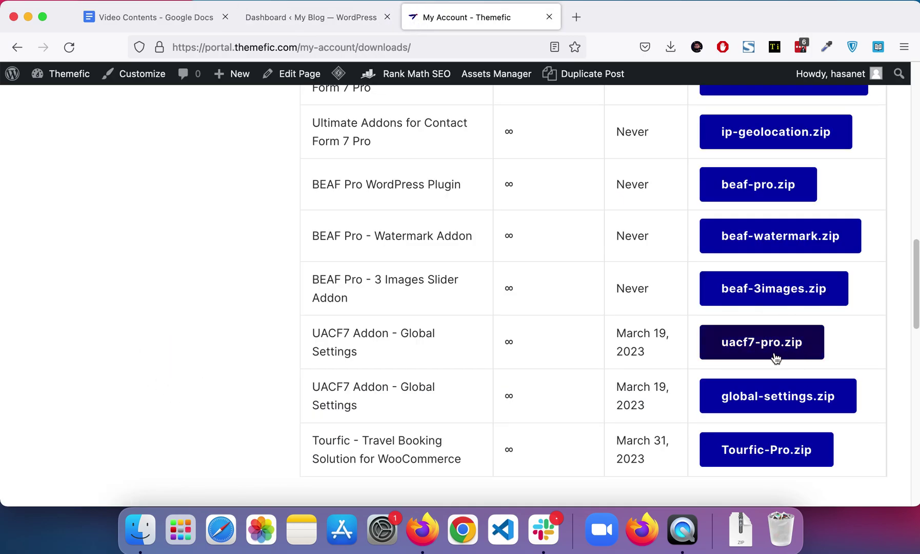
click(274, 24)
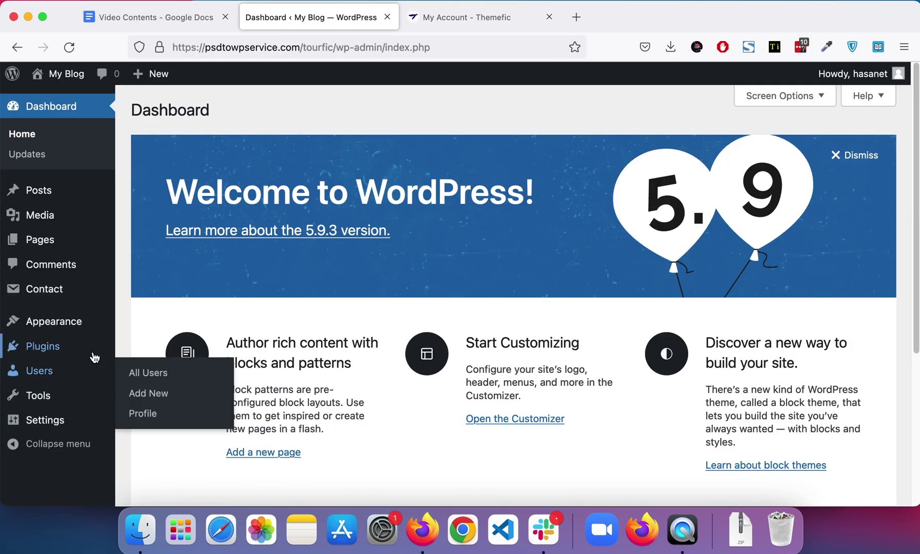
- Upload the ultimate-global-settings-1.0.1 zip through Add New Plugins, install it and activate it
click(94, 358)
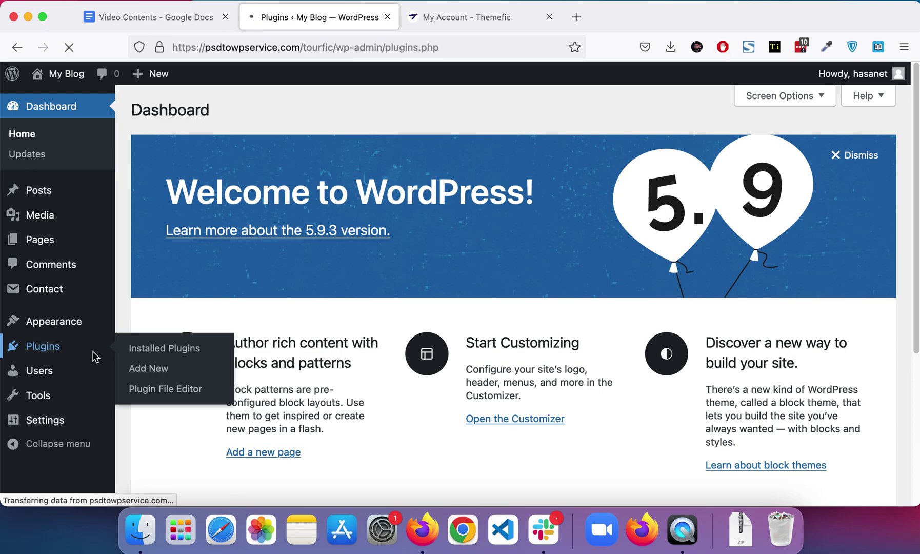
scroll(173, 299, down, 10)
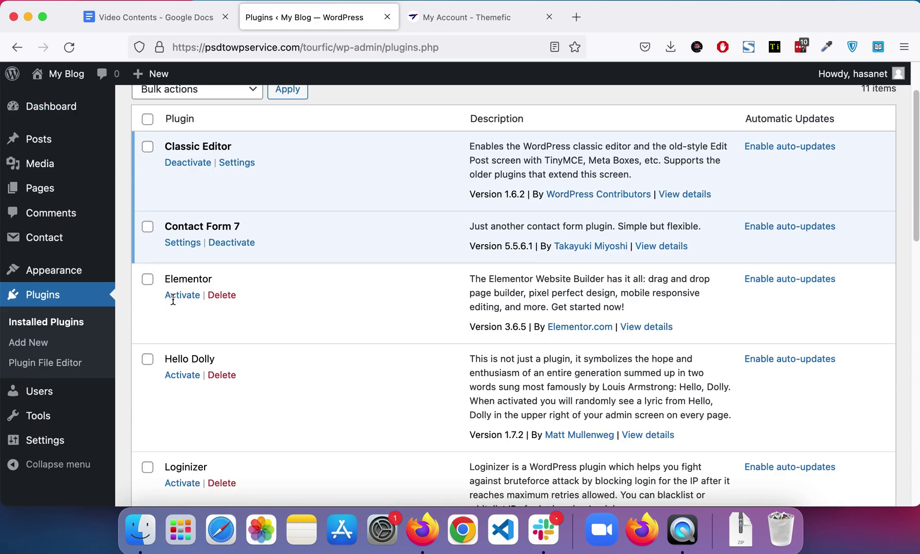
scroll(179, 380, down, 3)
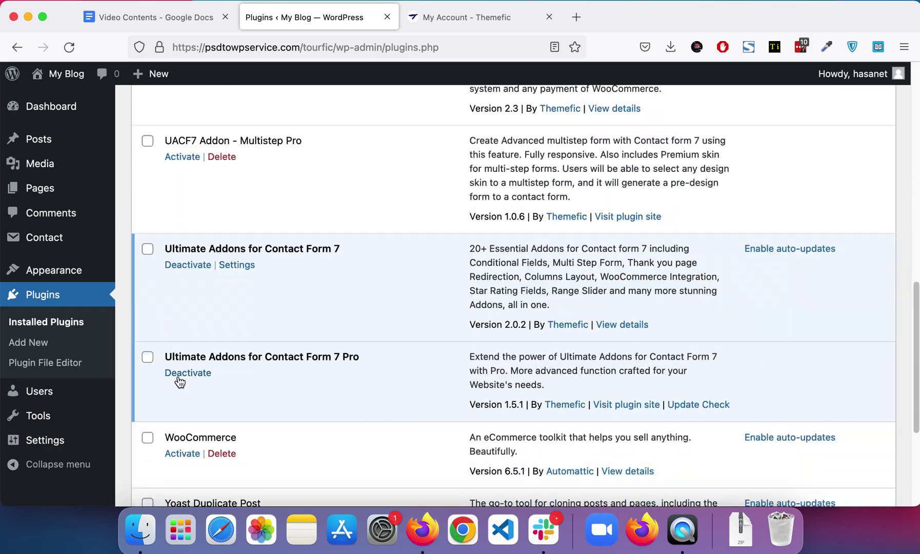
click(44, 349)
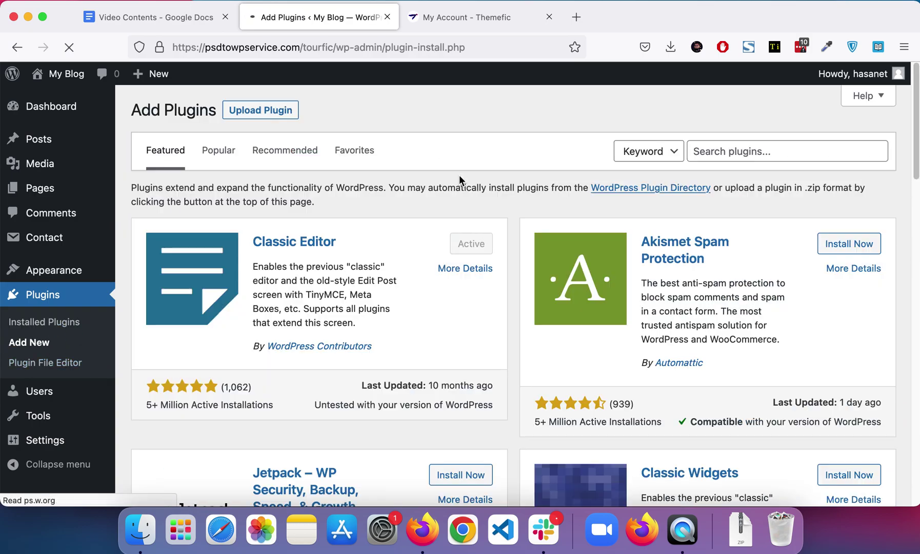
click(286, 121)
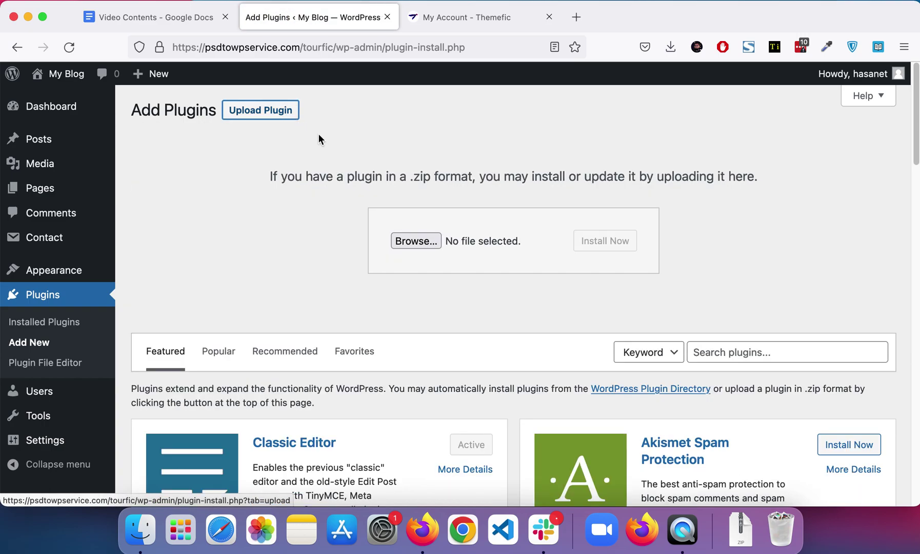
click(409, 242)
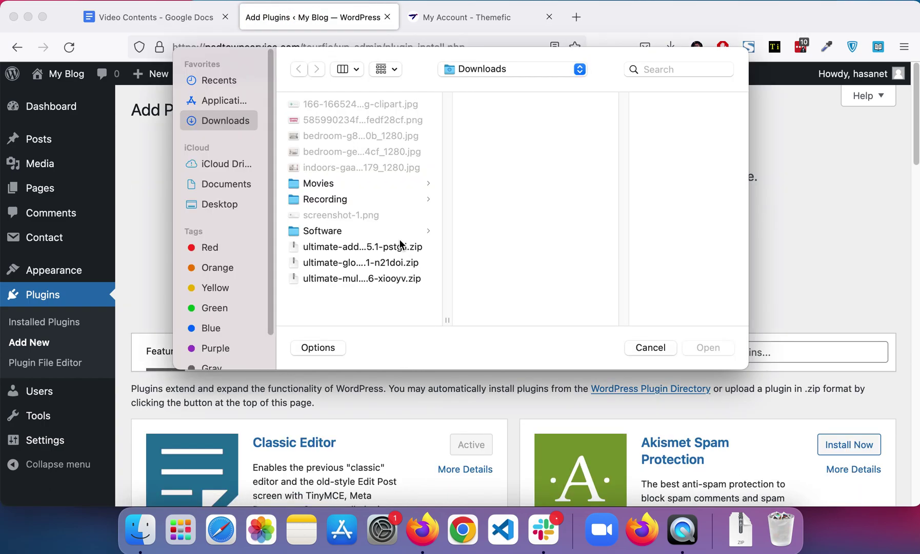
double_click(348, 262)
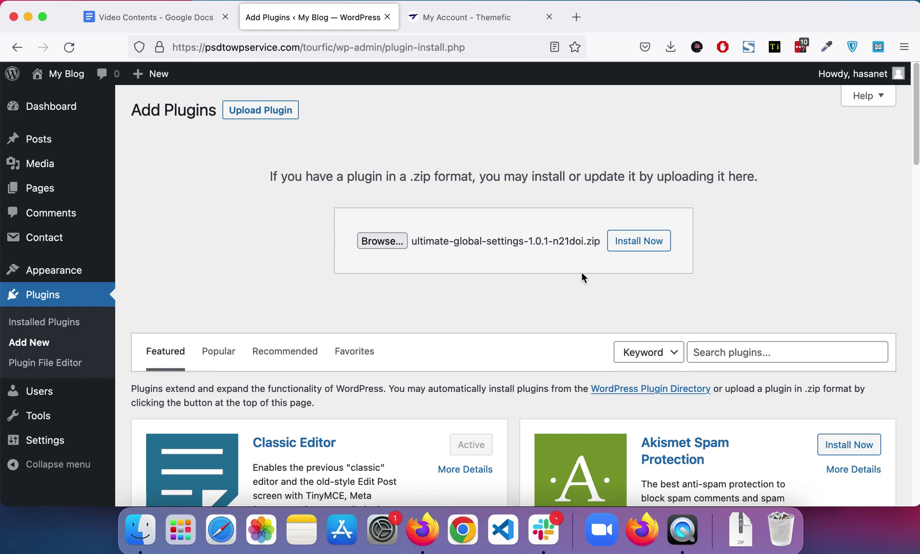
click(656, 248)
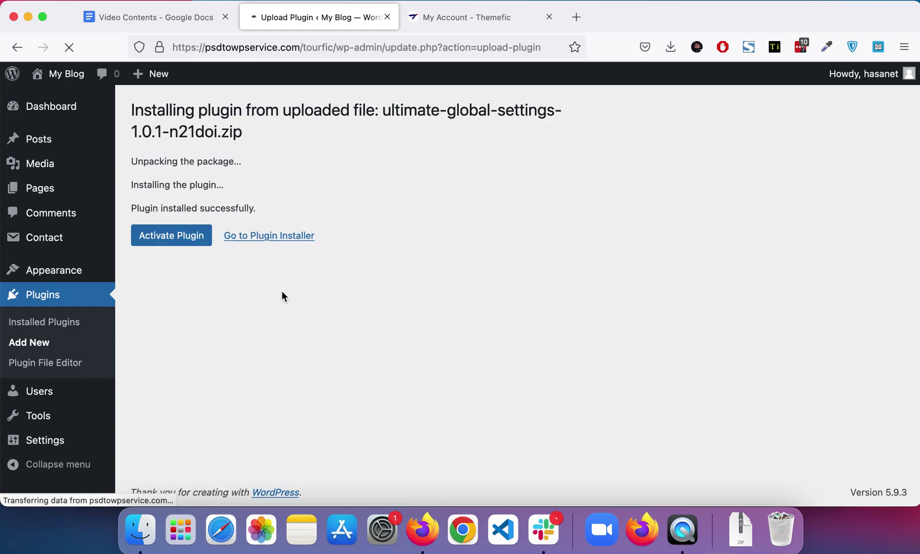
click(185, 239)
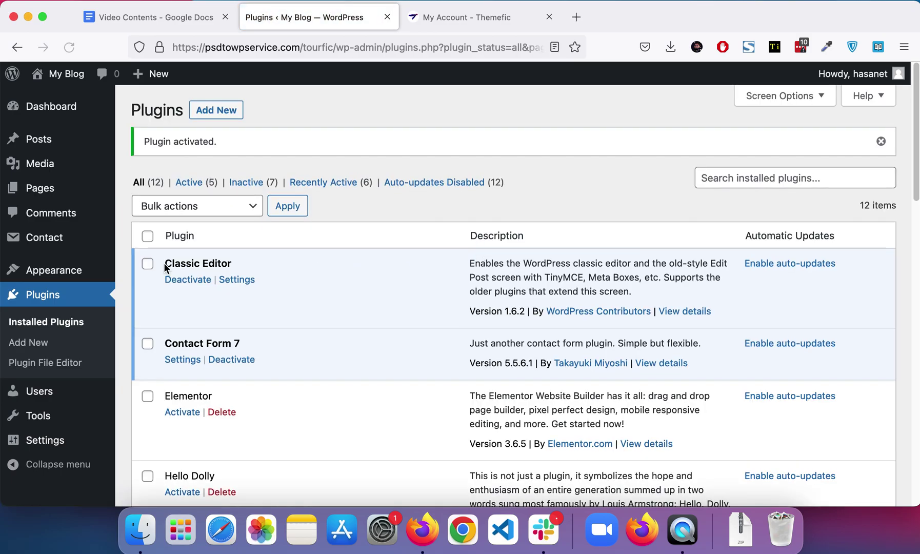
- Review the Ultimate Global Settings Form Styles options and open Contact > Add New in a background tab
mouse_move(79, 244)
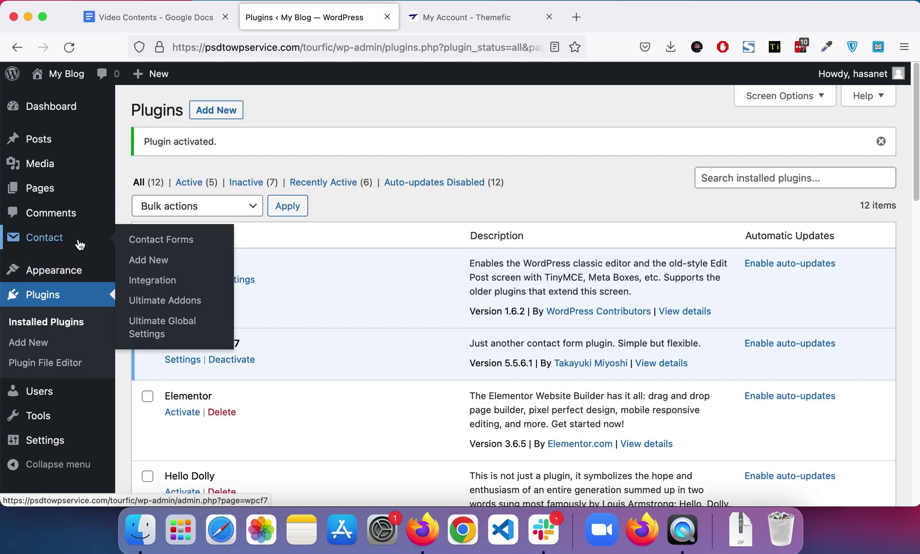
click(171, 332)
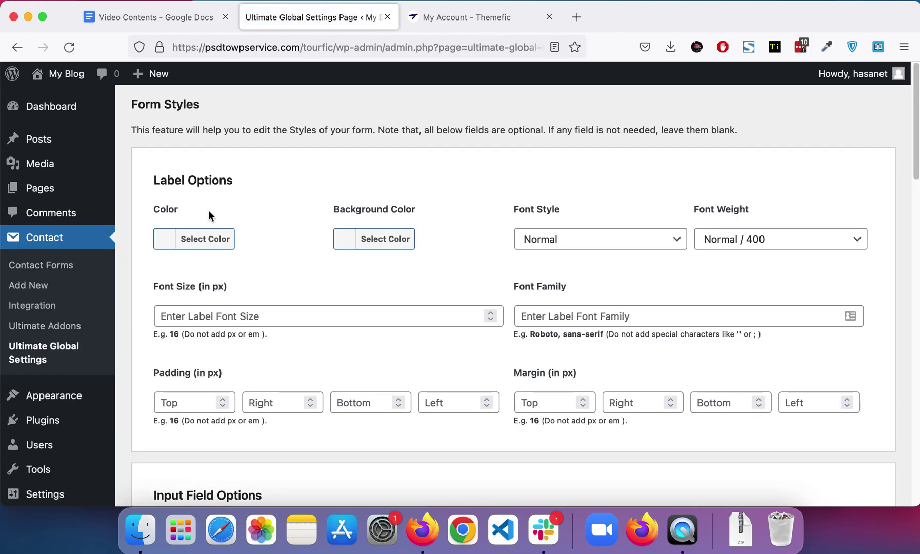
scroll(562, 315, down, 10)
scroll(559, 317, down, 10)
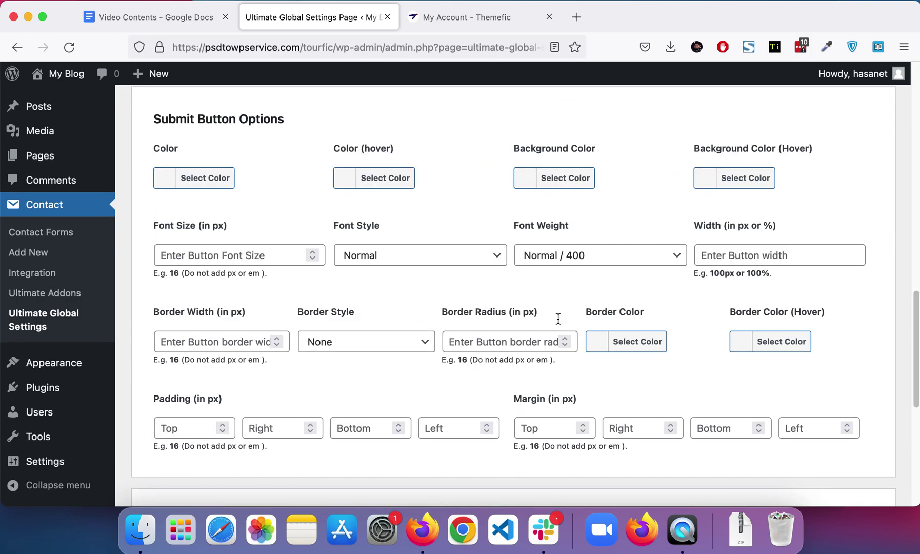
scroll(558, 318, up, 15)
scroll(498, 329, up, 5)
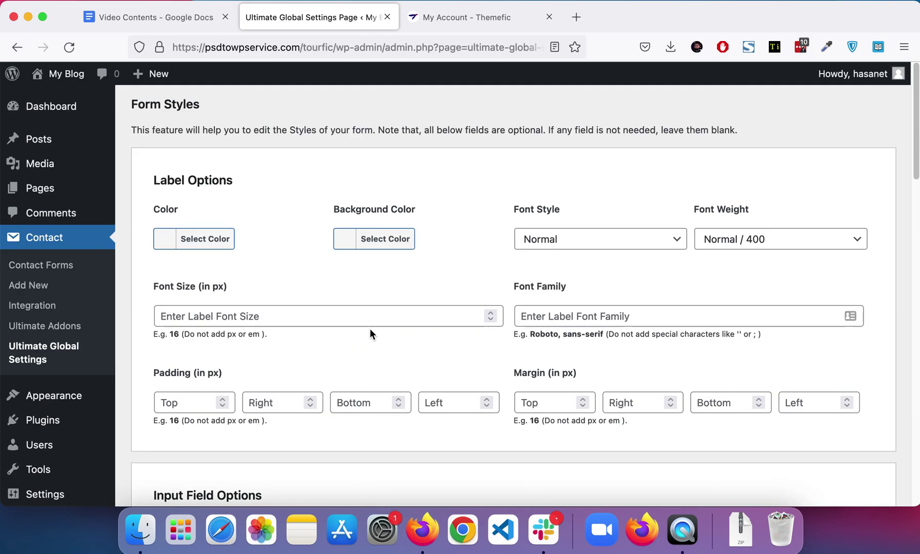
middle_click(34, 286)
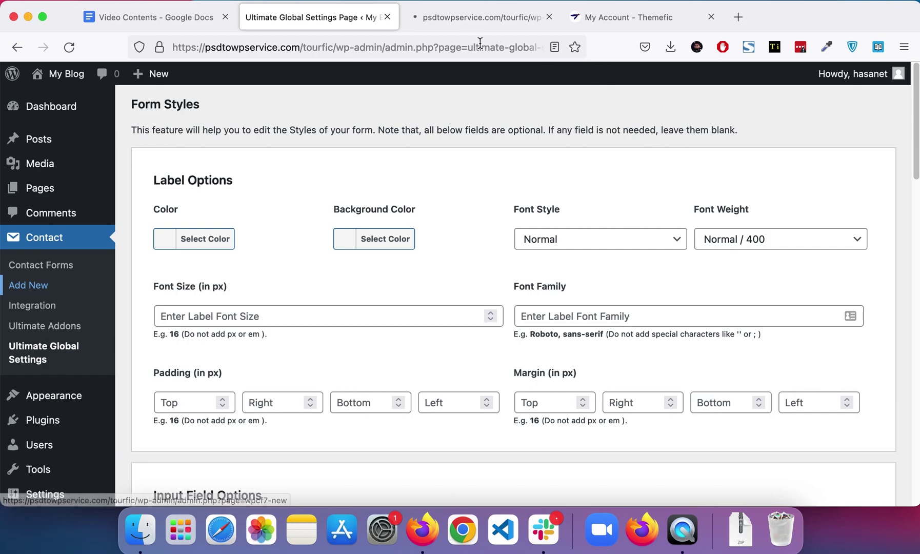
- Save a new contact form titled 'Form one', then begin a new page via Pages > Add New
click(456, 19)
click(262, 144)
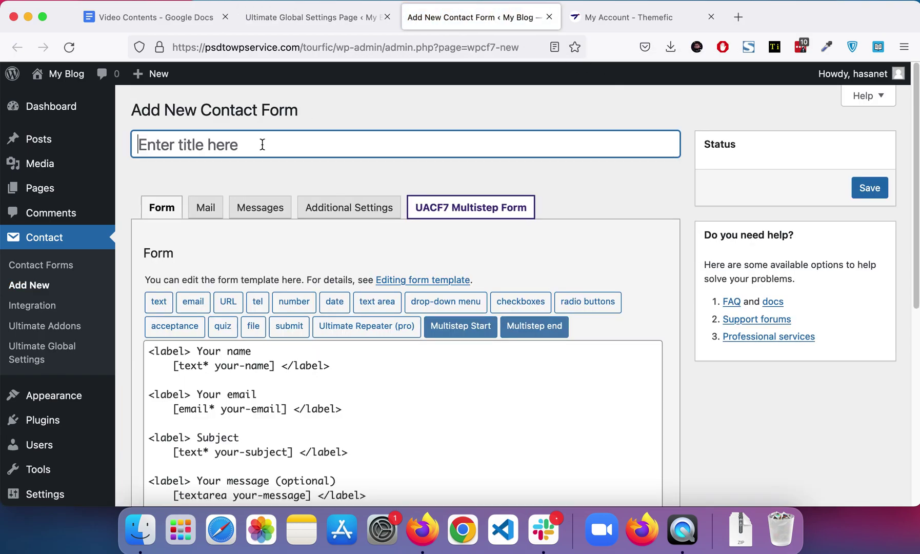
text(Form one)
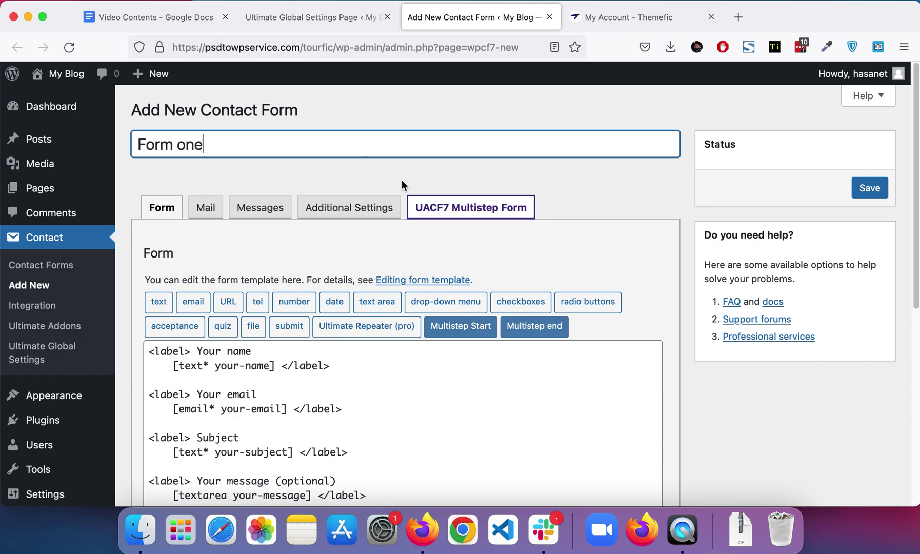
click(860, 193)
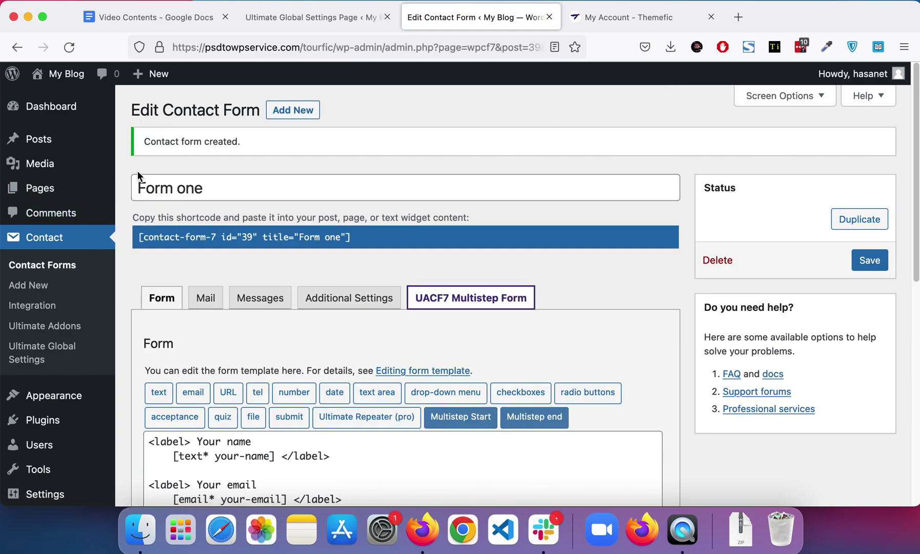
mouse_move(64, 195)
click(154, 210)
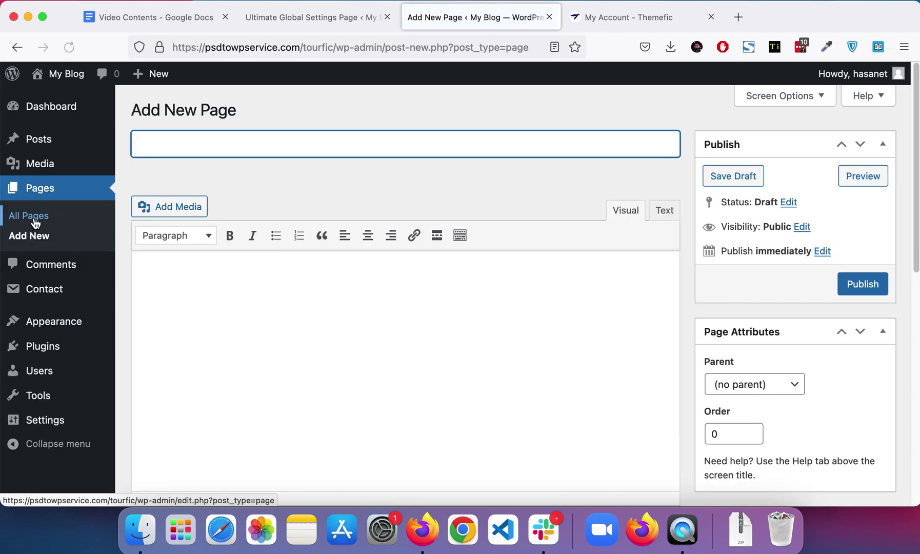
- Open the contact forms list in another tab and title the new page 'Form one'
super+click(41, 218)
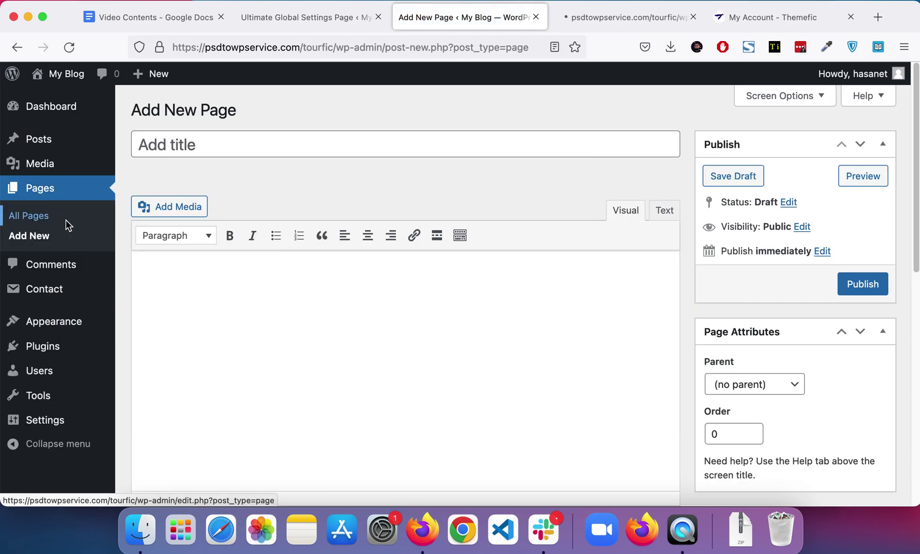
click(693, 17)
mouse_move(77, 289)
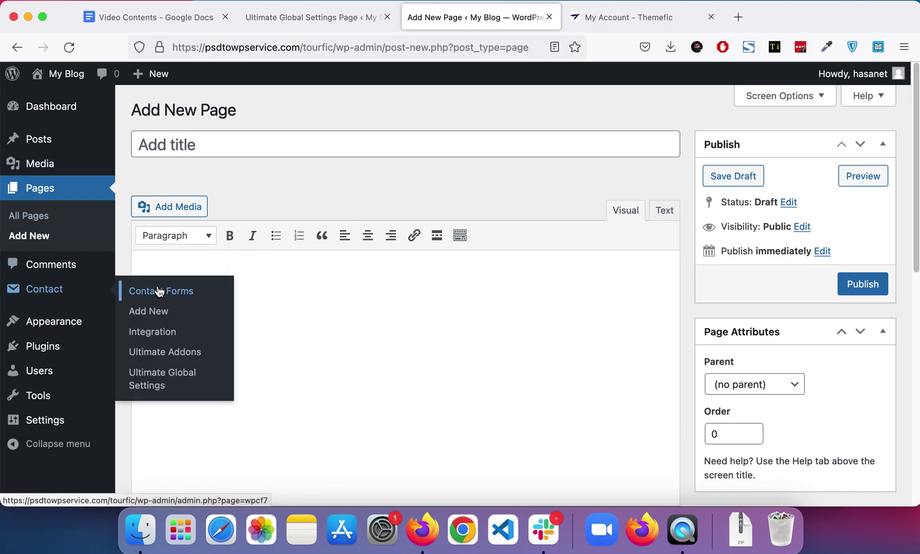
super+click(159, 289)
click(265, 149)
text(Form one)
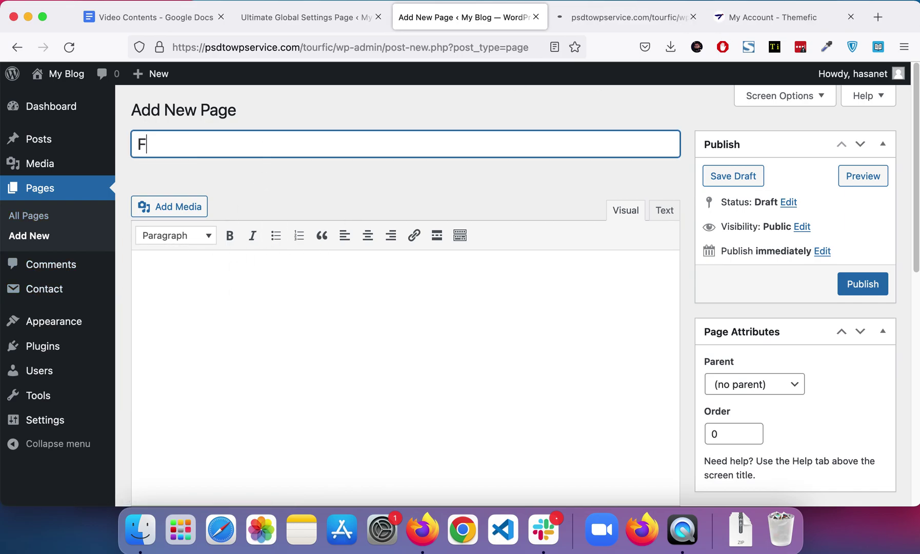
- Copy the Form one shortcode from the Contact Forms list
click(612, 15)
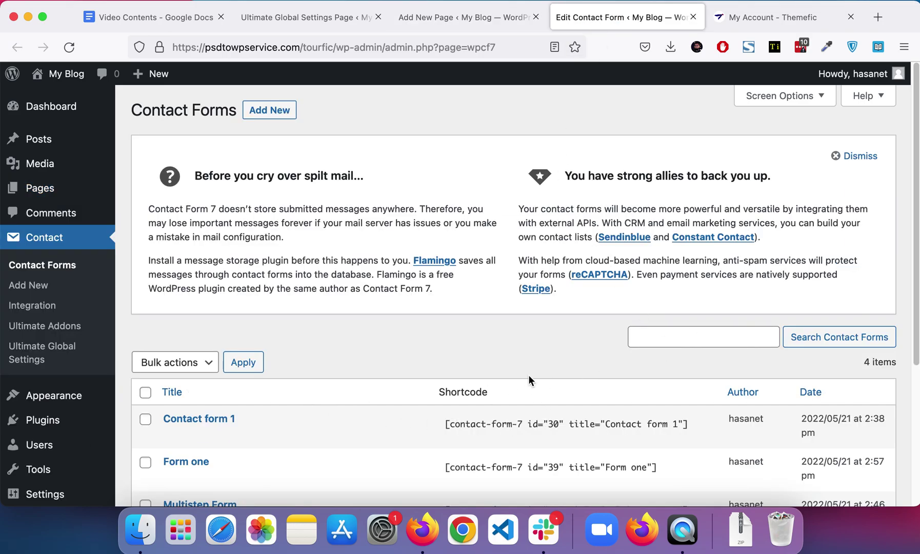
scroll(534, 378, down, 3)
drag(446, 340, 548, 340)
click(564, 339)
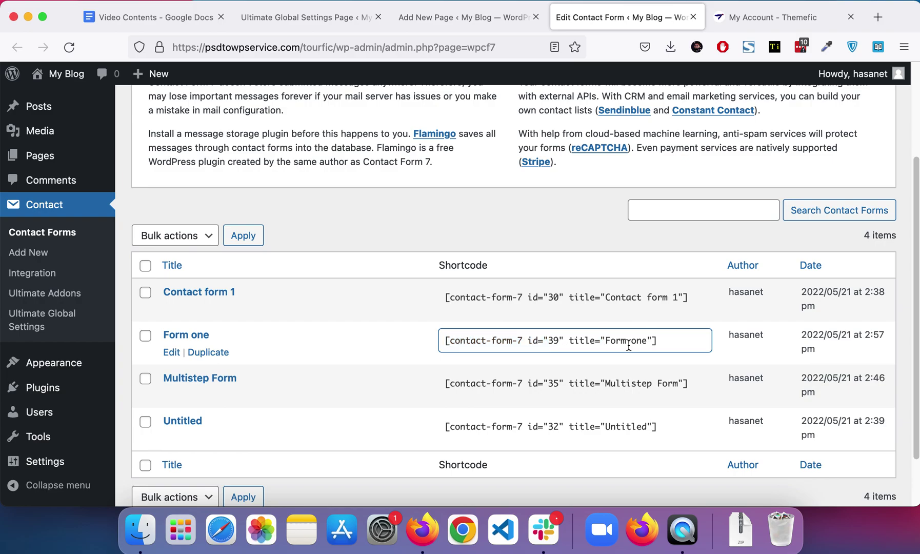
drag(671, 340, 441, 341)
key(super+c)
key(ctrl+shift+Tab)
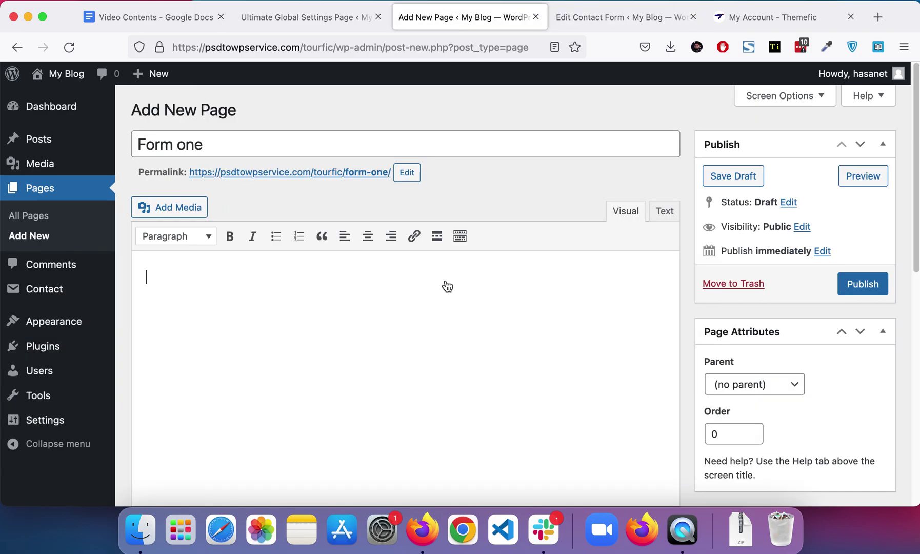
- Paste the shortcode into the page's Text view, publish it, and view the live page
click(664, 210)
key(super+a)
key(super+v)
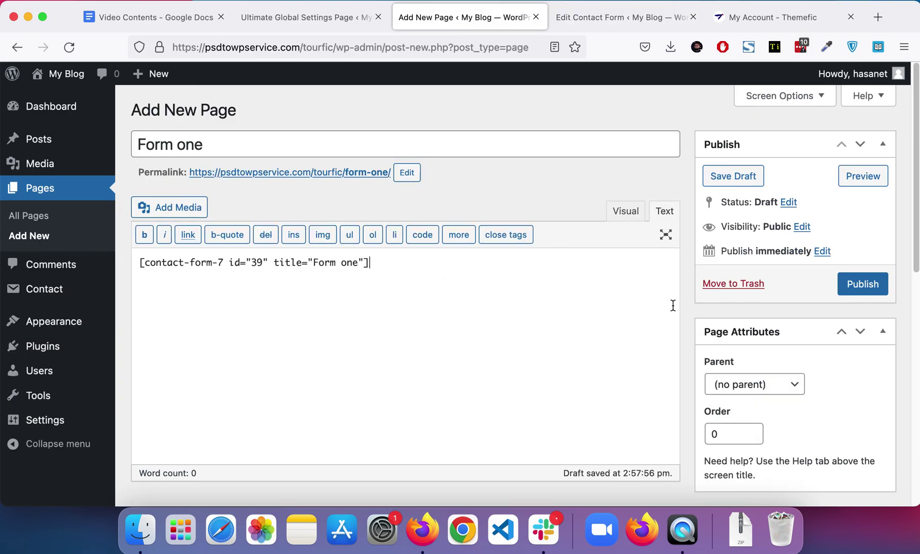
click(865, 291)
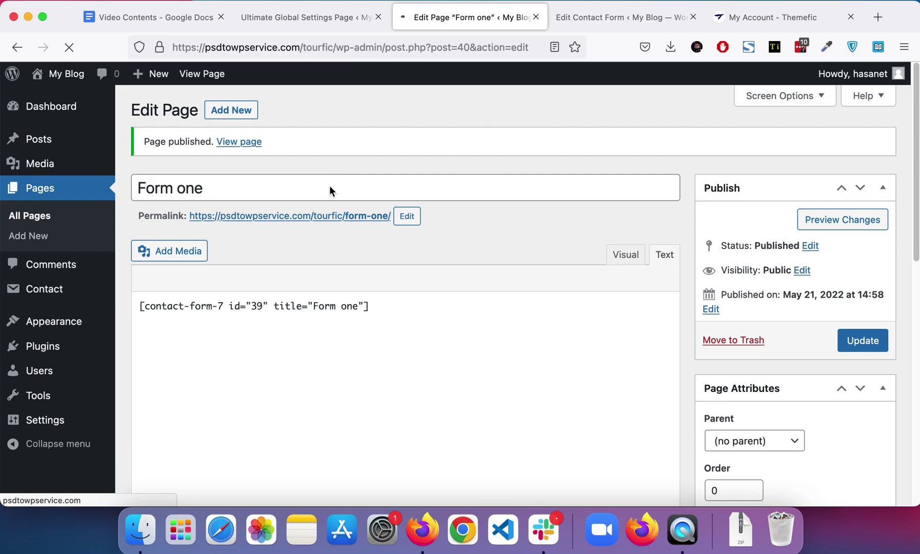
click(332, 220)
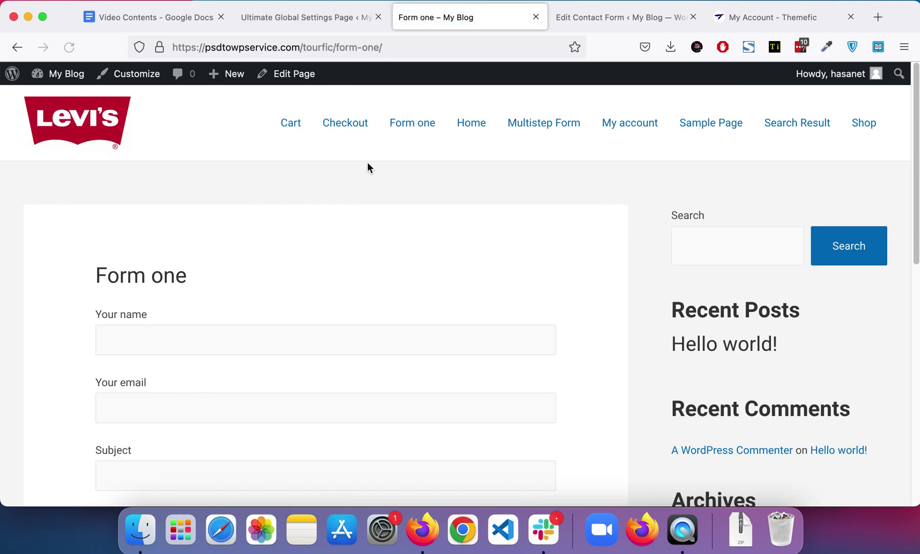
scroll(369, 175, down, 4)
scroll(369, 177, up, 1)
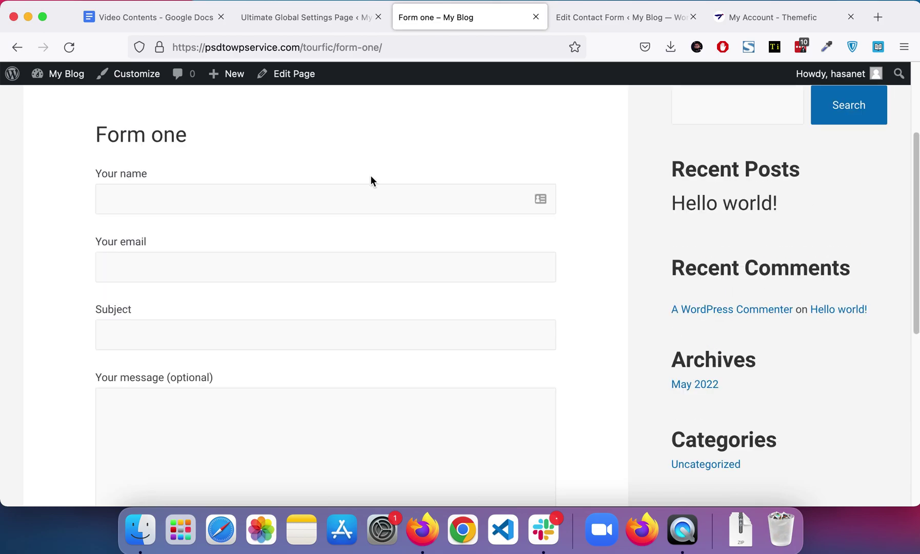
click(308, 18)
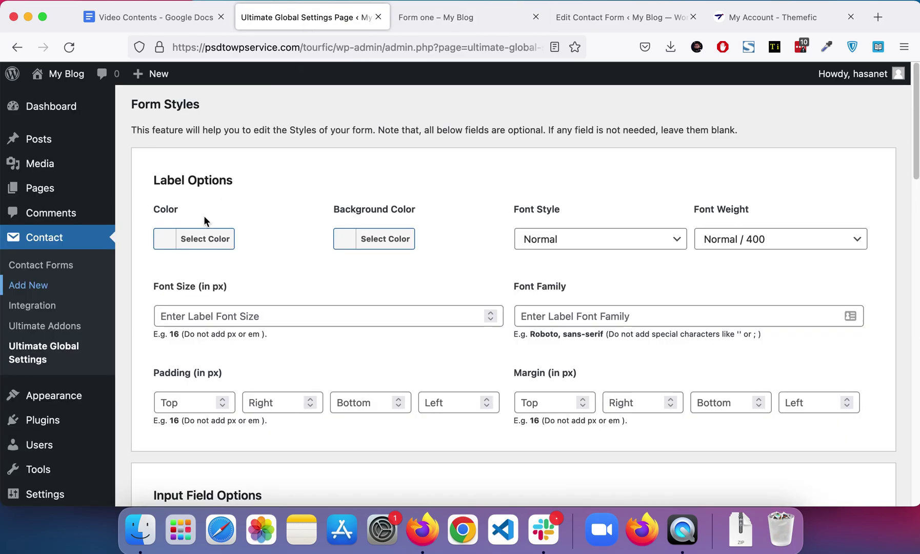
- Set the label colour to orange (#dd9933) and label background to purple (#8224e3)
scroll(308, 177, down, 3)
scroll(307, 178, up, 3)
click(219, 240)
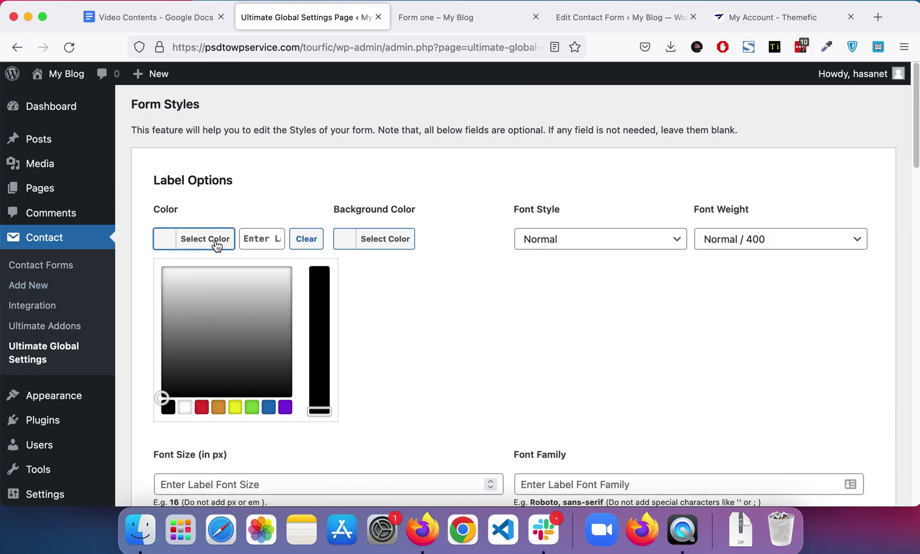
click(219, 409)
click(384, 239)
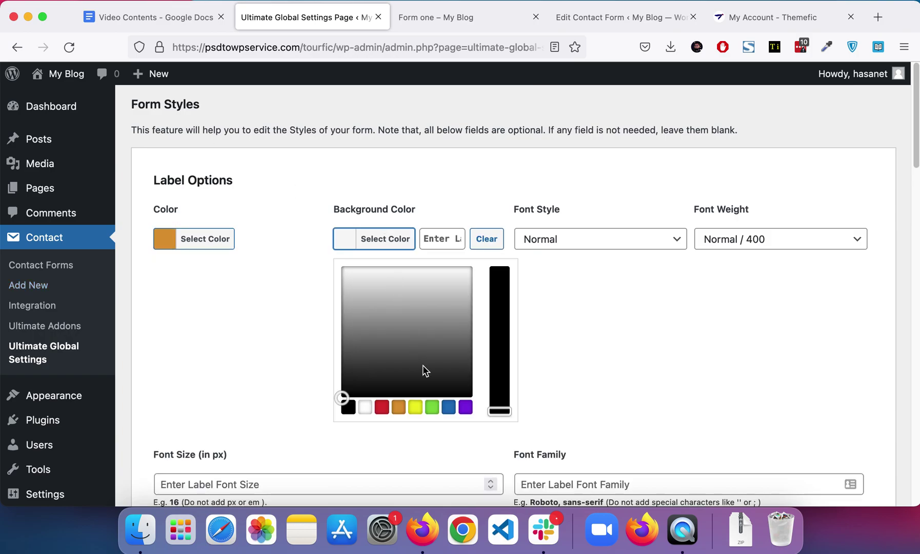
click(465, 407)
click(684, 322)
- Save the global styles and reload the Form one page to see the restyled labels
scroll(683, 322, down, 5)
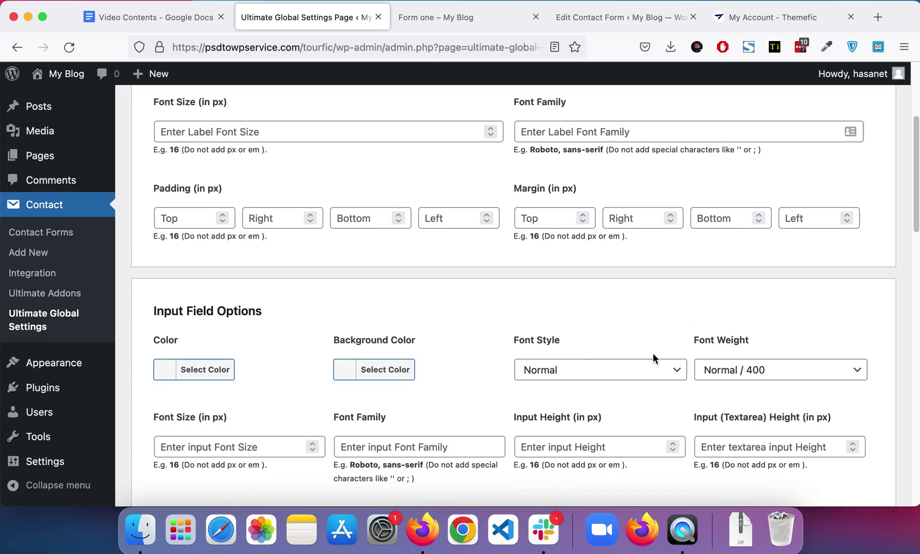
scroll(653, 353, down, 15)
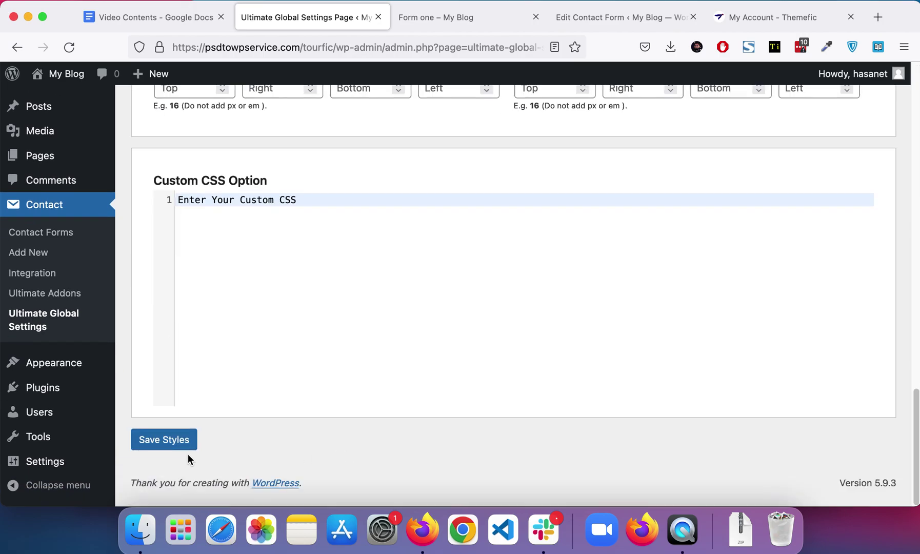
click(190, 440)
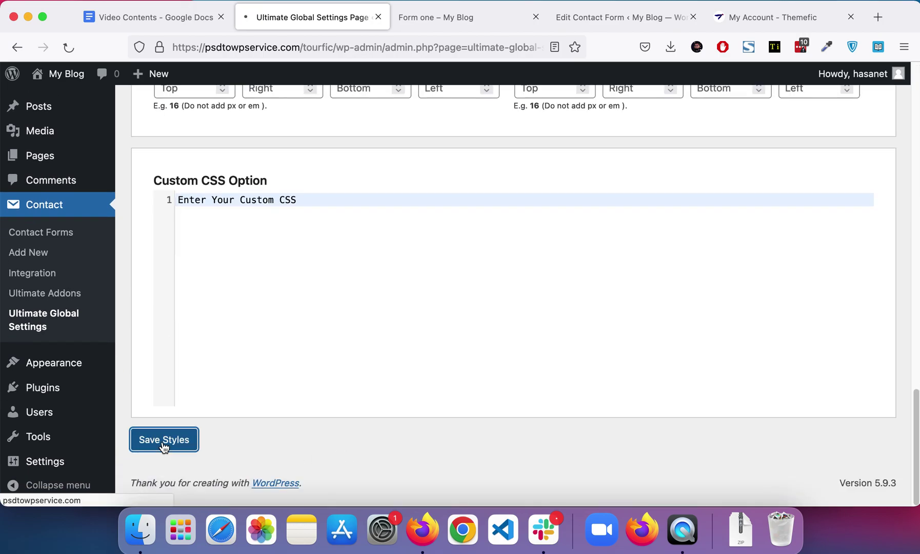
click(485, 14)
click(69, 46)
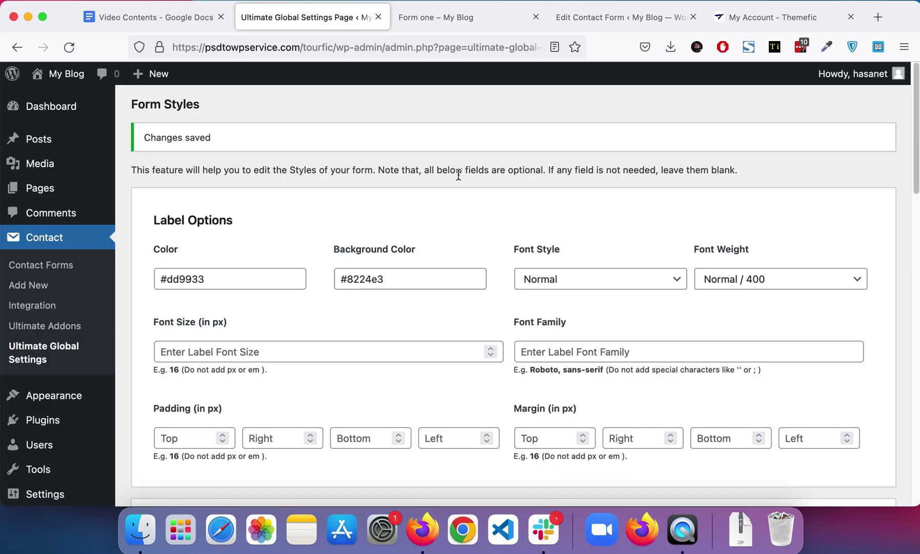
- Set the submit button text colour to white and its background to purple
scroll(458, 174, down, 15)
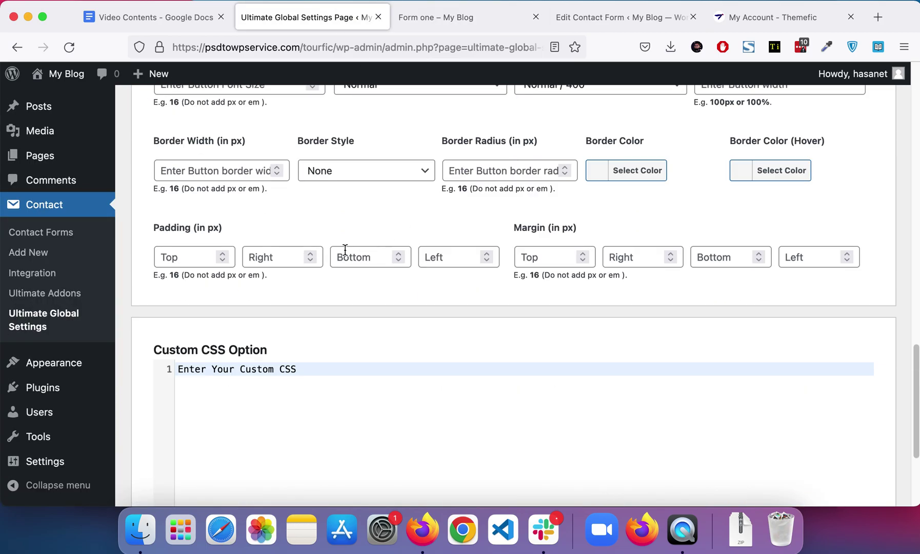
scroll(345, 250, up, 5)
click(208, 166)
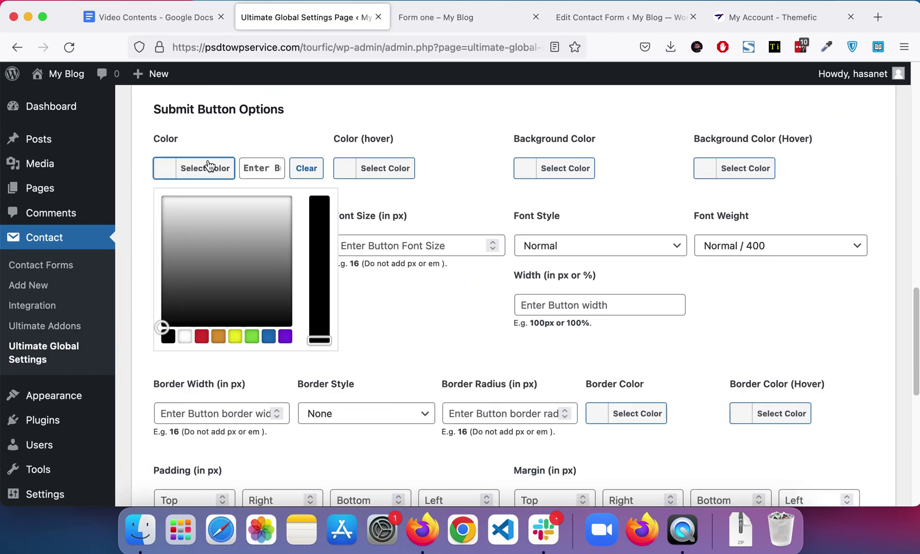
click(185, 337)
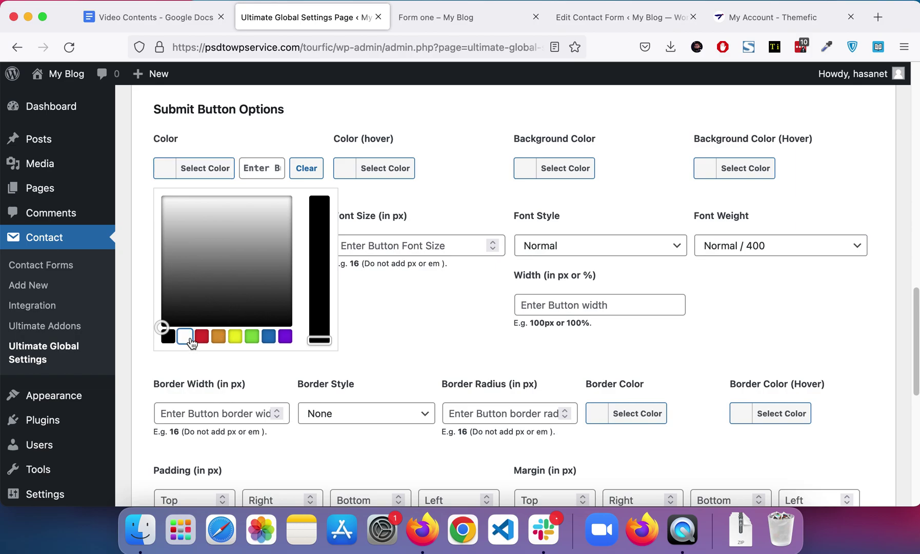
click(406, 170)
click(584, 177)
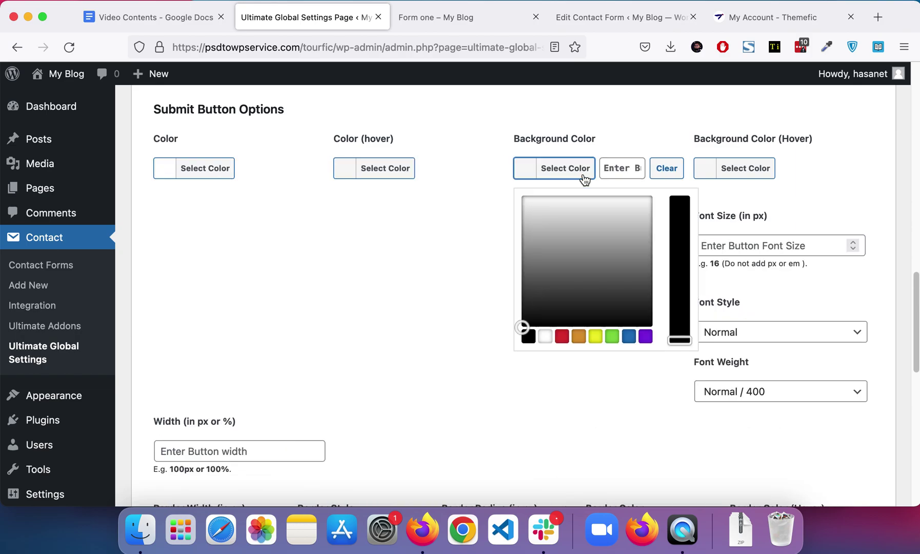
click(645, 336)
click(259, 218)
- Save the updated global styles and switch back to the Form one page
scroll(259, 218, down, 10)
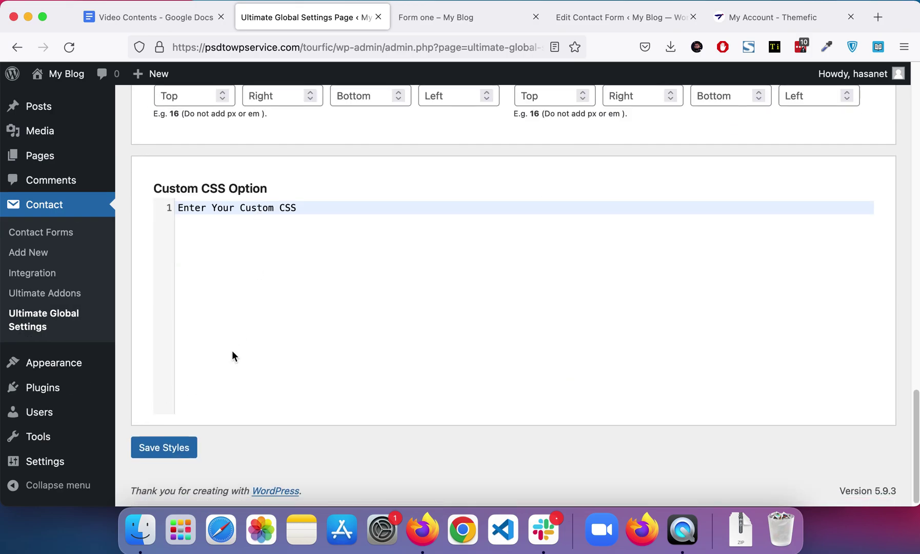
click(182, 448)
click(478, 20)
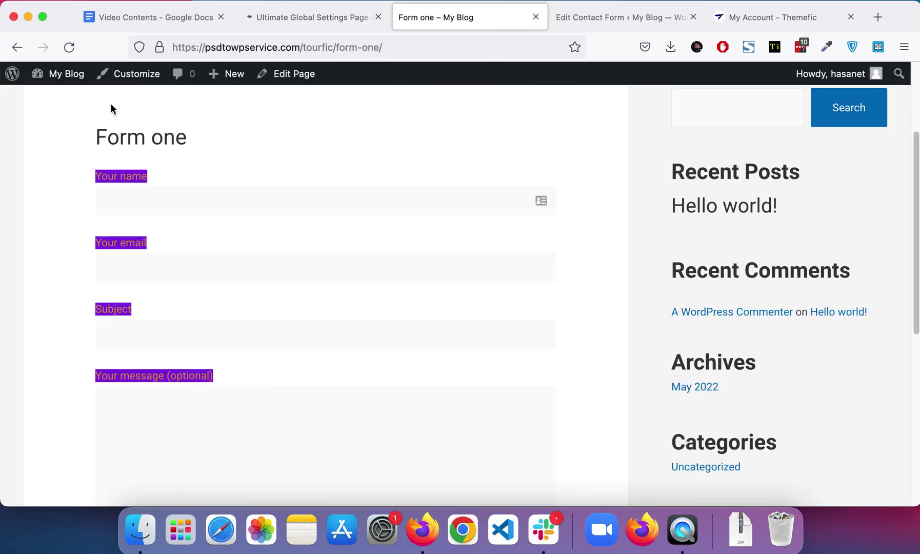
- Reload Form one to show the purple Submit button, then return to settings and start another contact form
scroll(95, 183, down, 5)
click(69, 47)
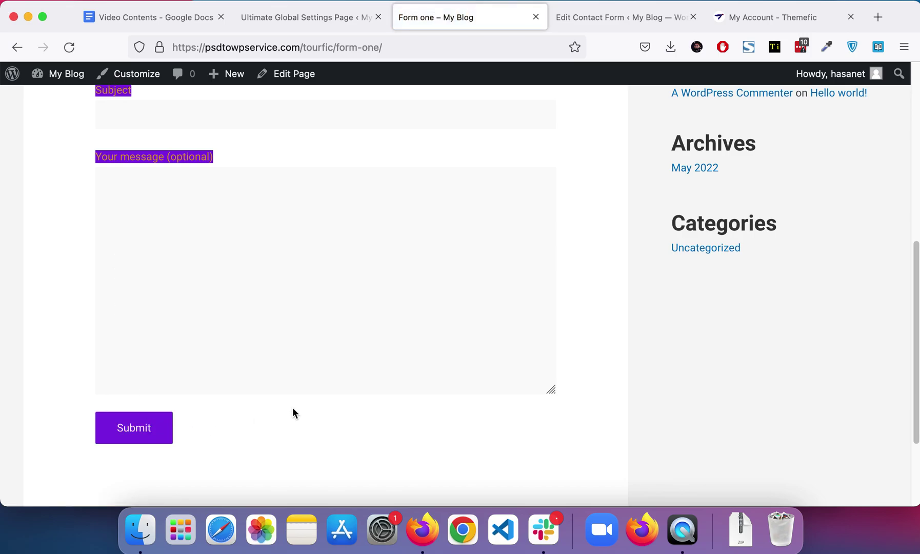
click(271, 15)
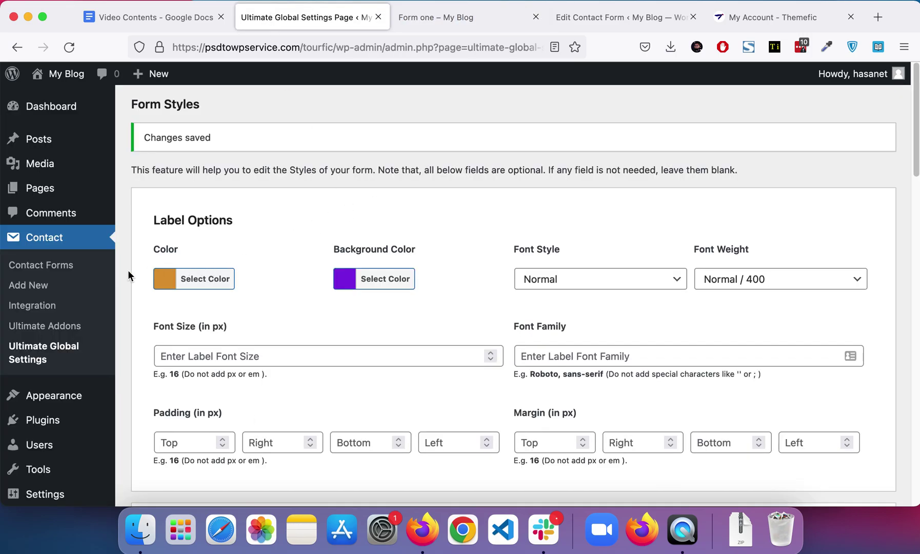
super+click(67, 285)
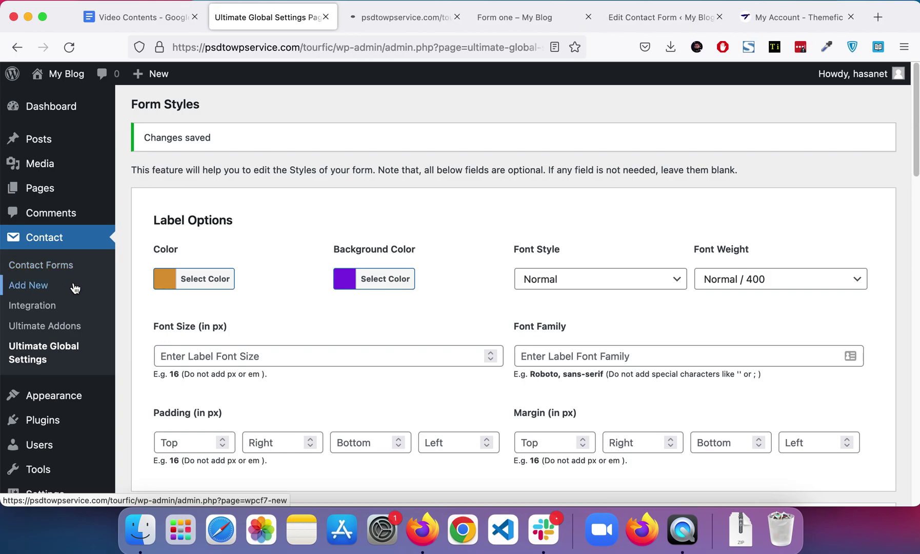
- Create and save a new contact form titled 'Form Two'
click(373, 18)
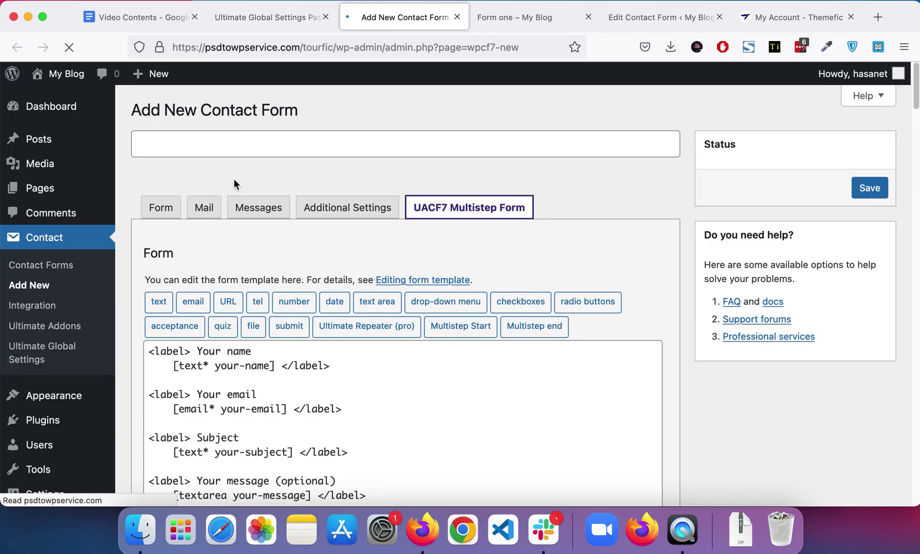
click(263, 140)
text(Form )
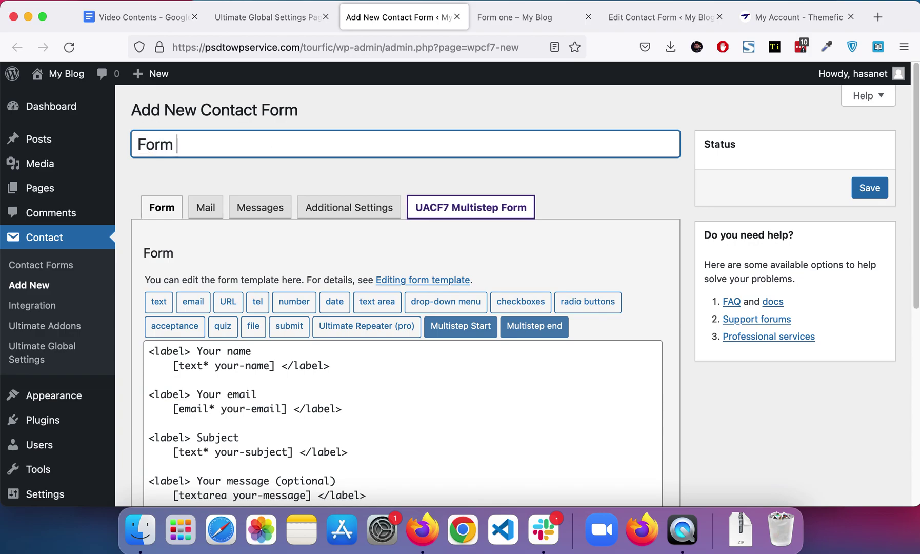
text(Two)
click(870, 188)
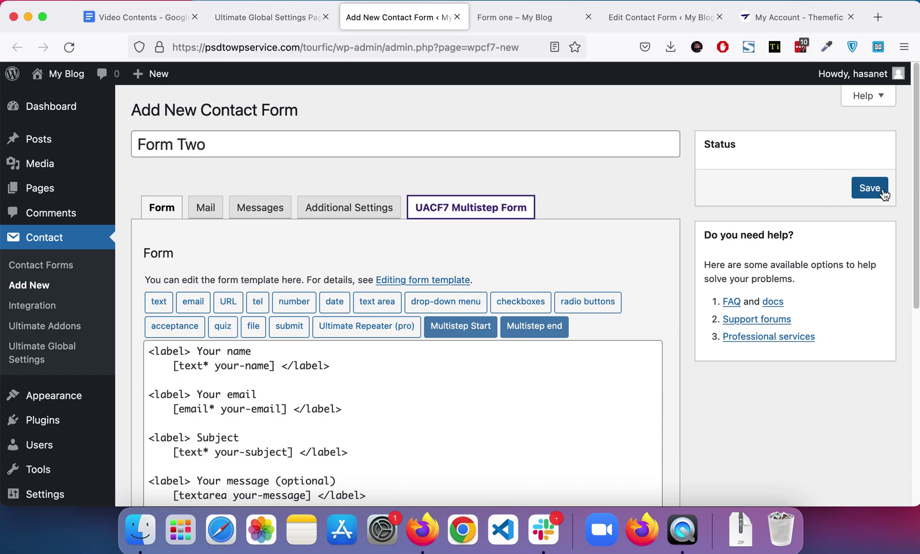
- Paste the Form Two shortcode on a new line below Form one's, update the page, and open it live
click(513, 23)
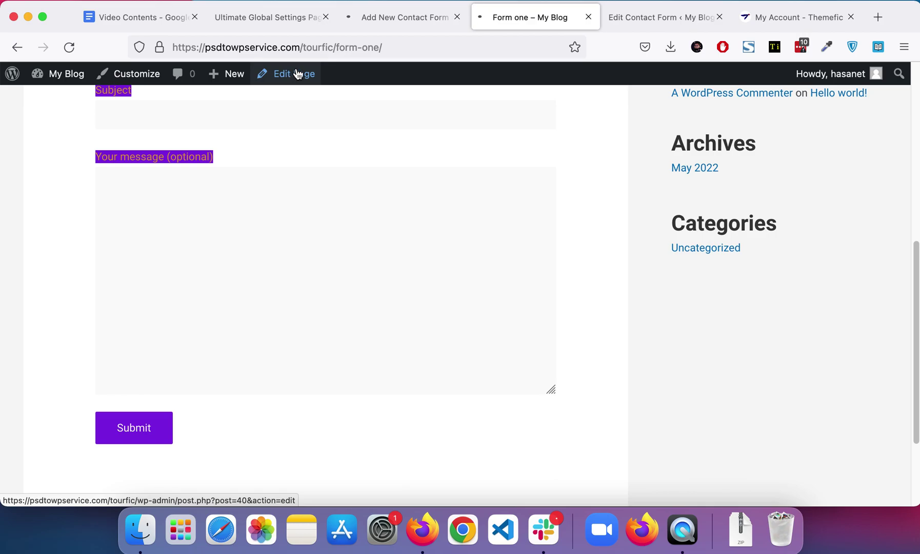
click(412, 18)
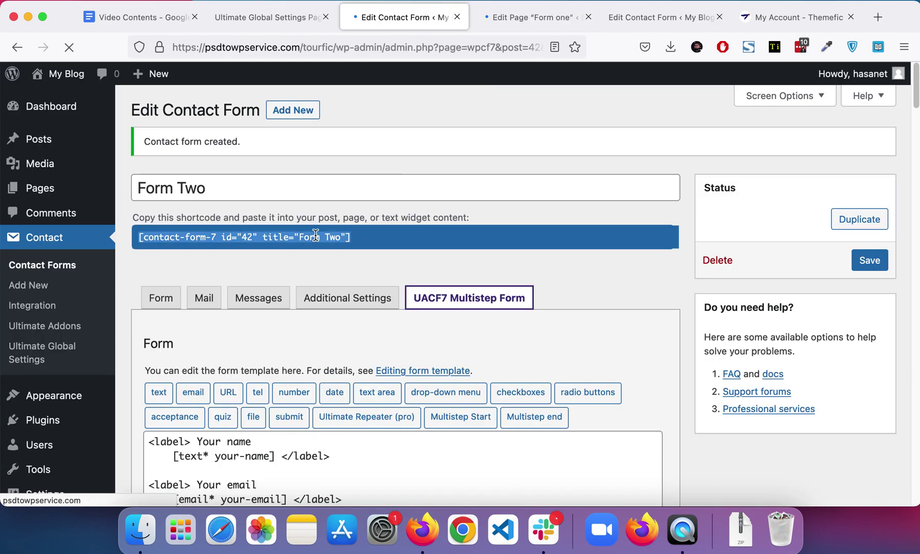
click(517, 23)
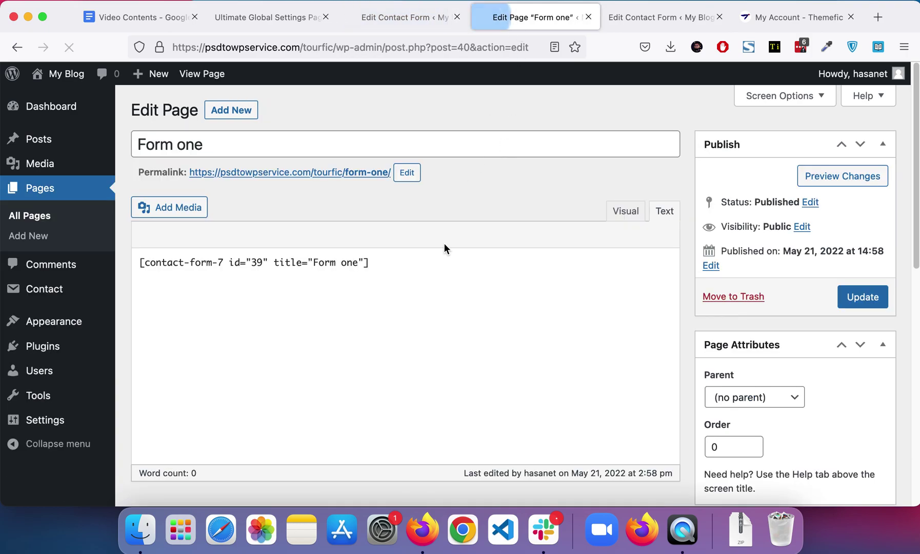
click(440, 281)
key(Return)
text([contact-form-7 id="42" title="Form Two"])
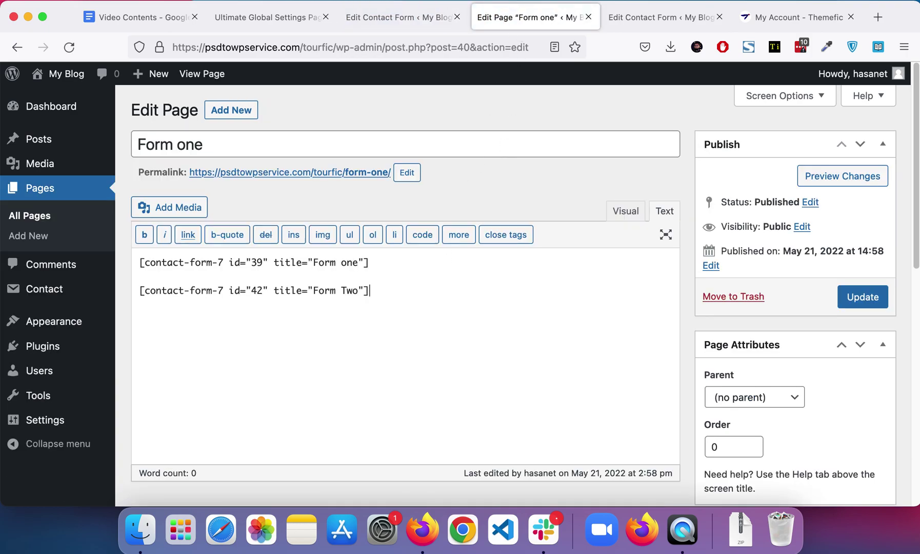
click(866, 300)
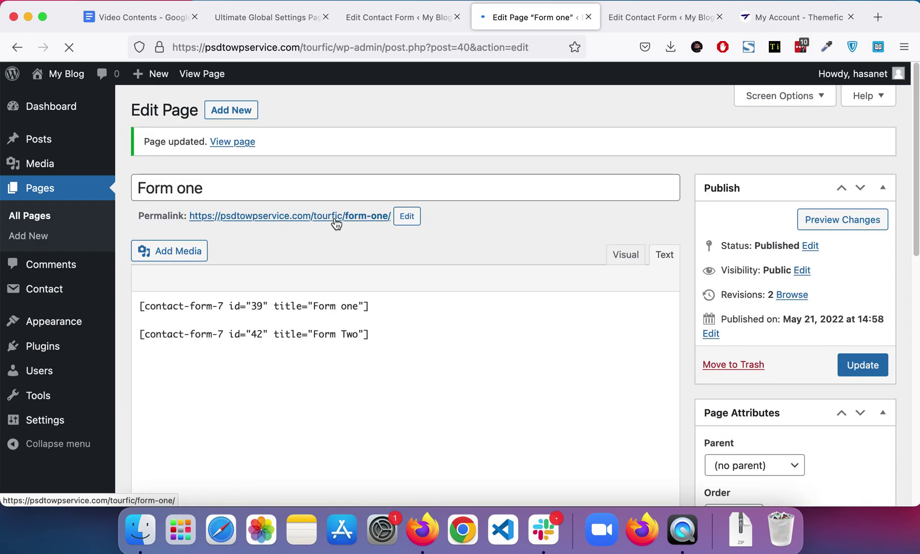
click(336, 216)
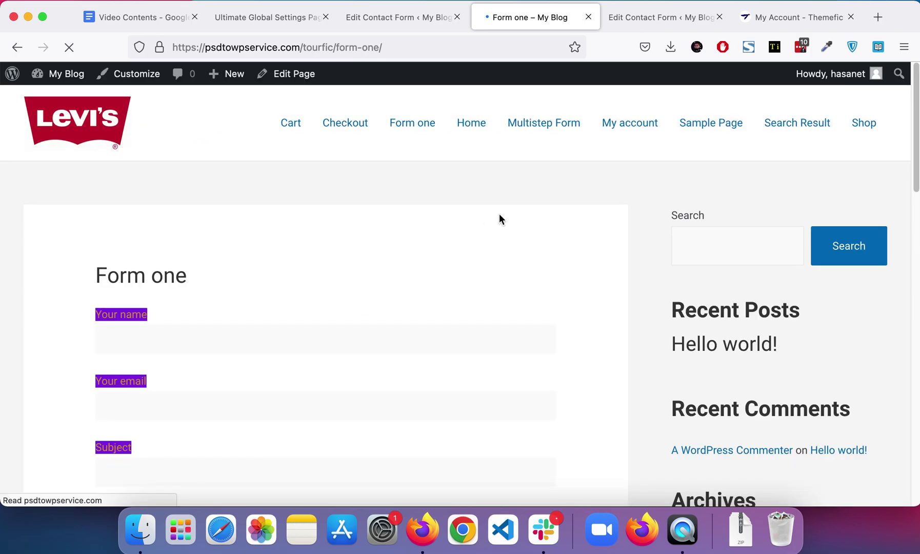
- Scroll the live page to check both forms, then open Contact > Ultimate Addons settings
scroll(505, 215, down, 10)
scroll(512, 219, down, 10)
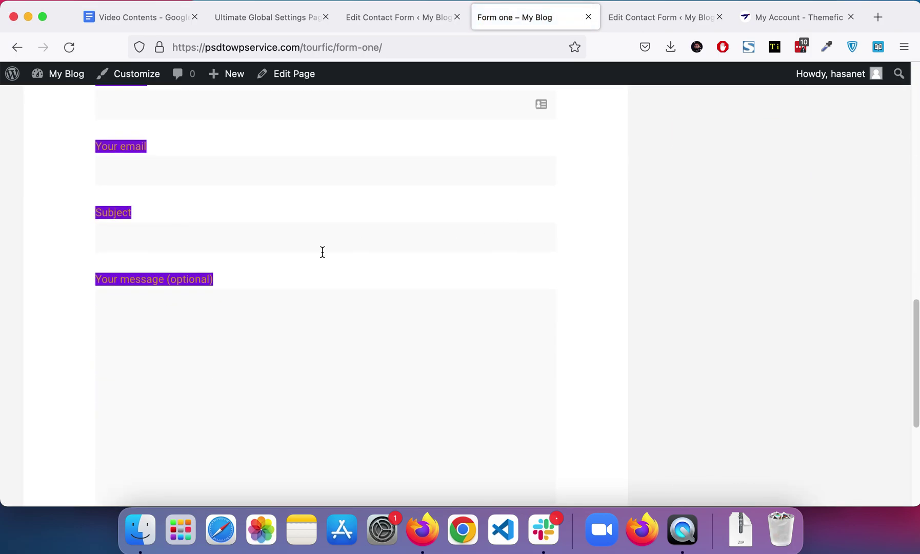
scroll(482, 304, up, 10)
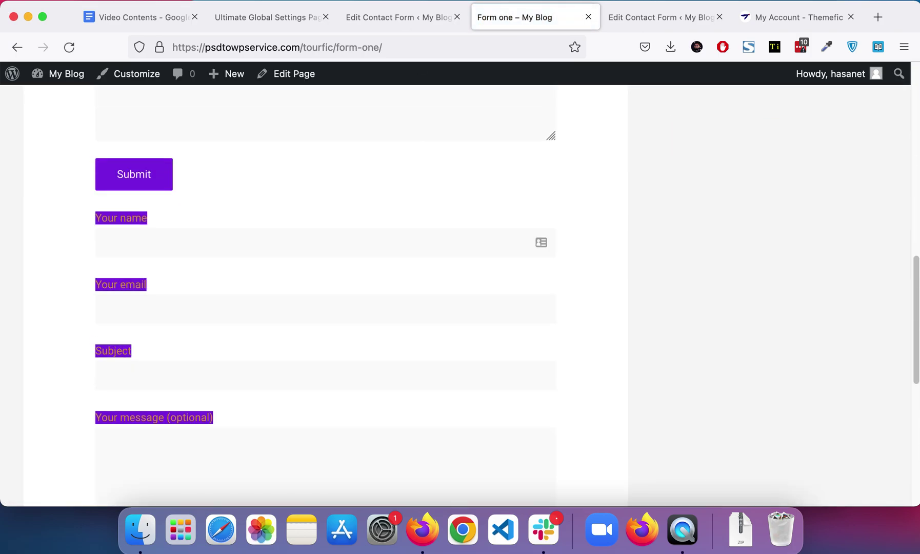
click(382, 18)
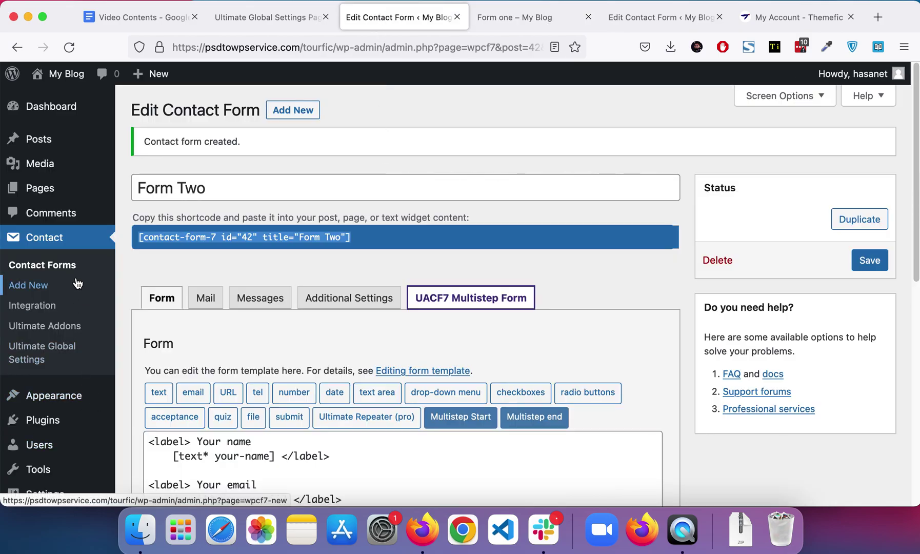
click(79, 326)
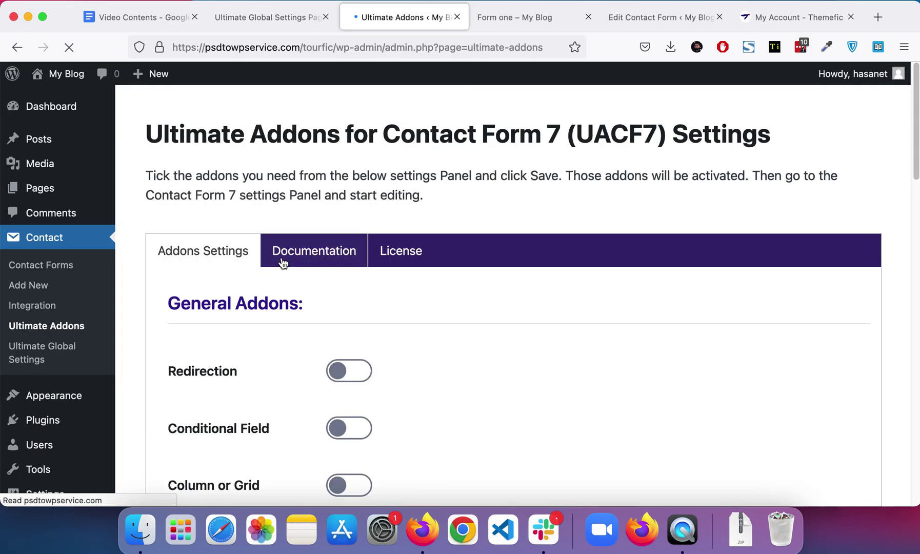
- Toggle Placeholder Styling on and back off, enable Complete Form Styler, and save the addon settings
scroll(284, 265, down, 5)
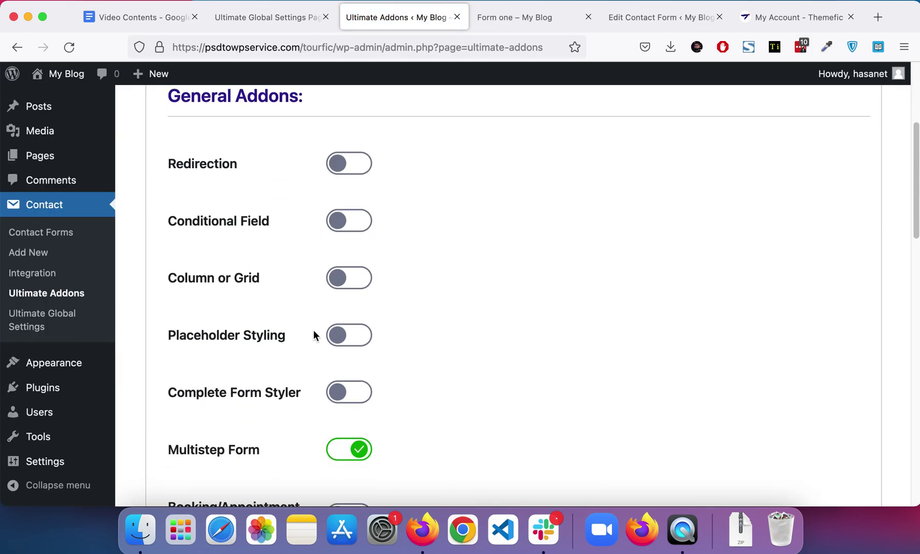
click(359, 335)
click(328, 347)
scroll(478, 319, down, 1)
click(349, 378)
scroll(543, 333, down, 15)
scroll(526, 343, down, 8)
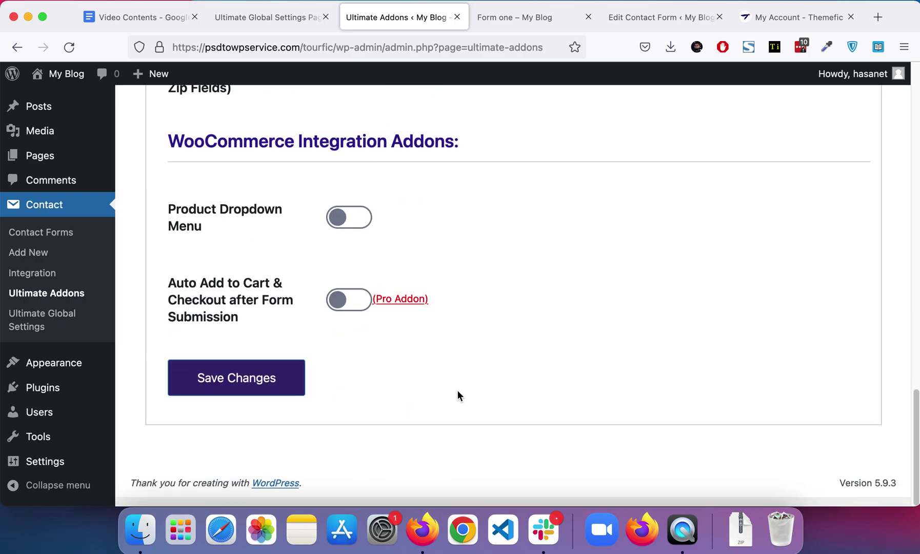
click(232, 390)
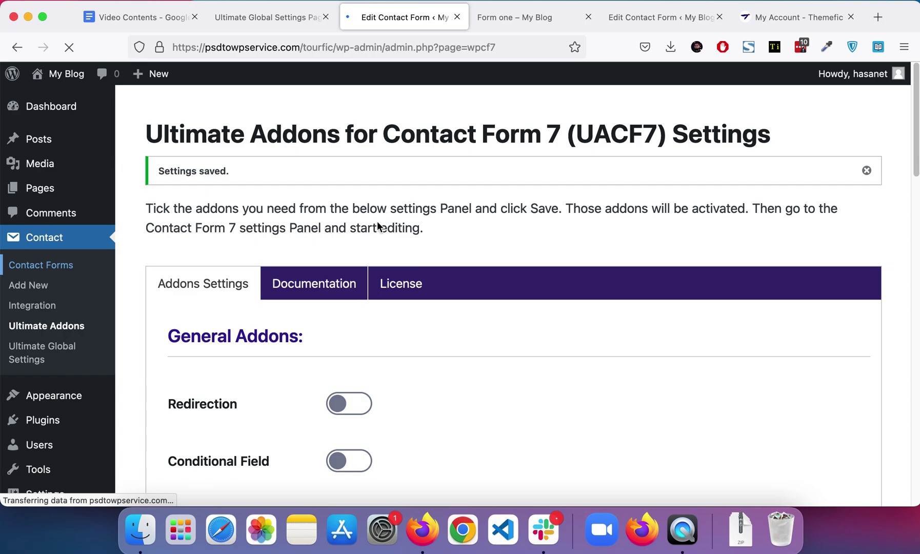
scroll(373, 267, down, 3)
- Dismiss the Contact Form 7 notice and open Form Two for editing
scroll(373, 266, up, 3)
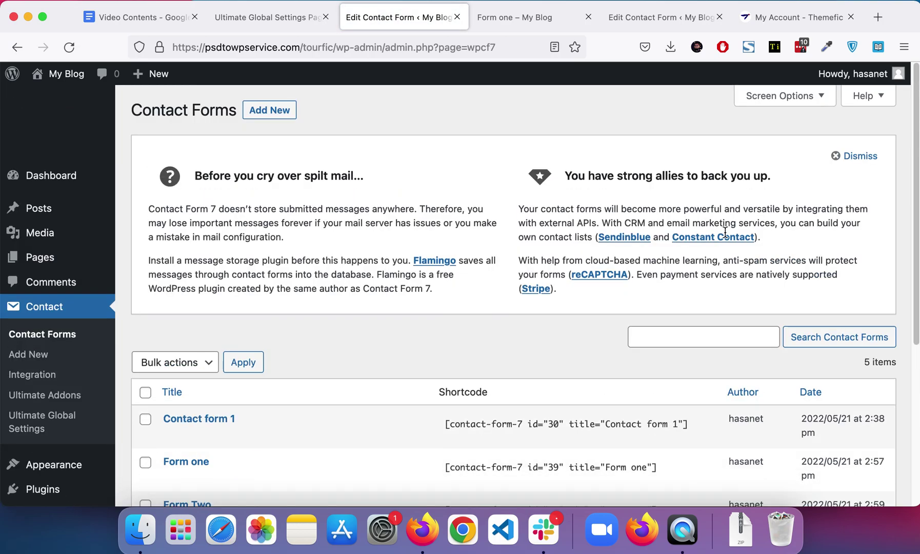
click(833, 158)
scroll(202, 260, down, 1)
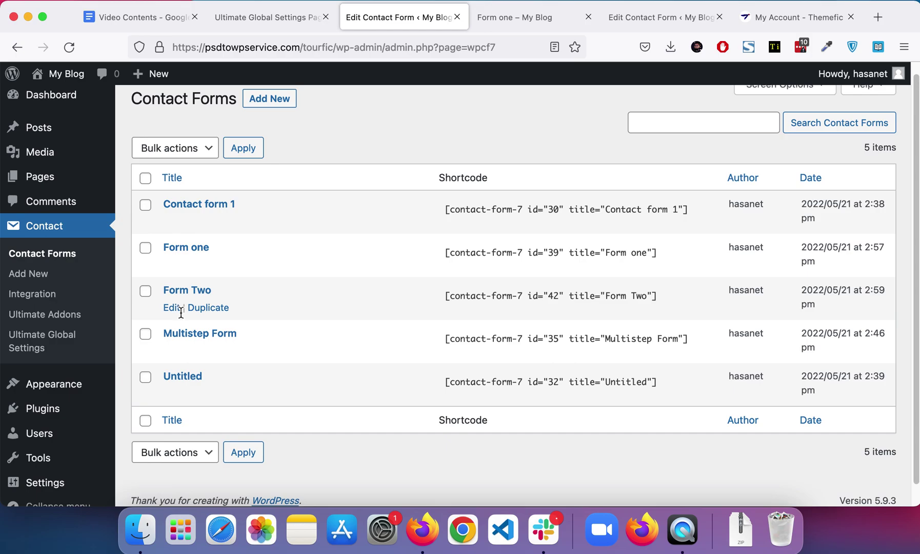
click(171, 307)
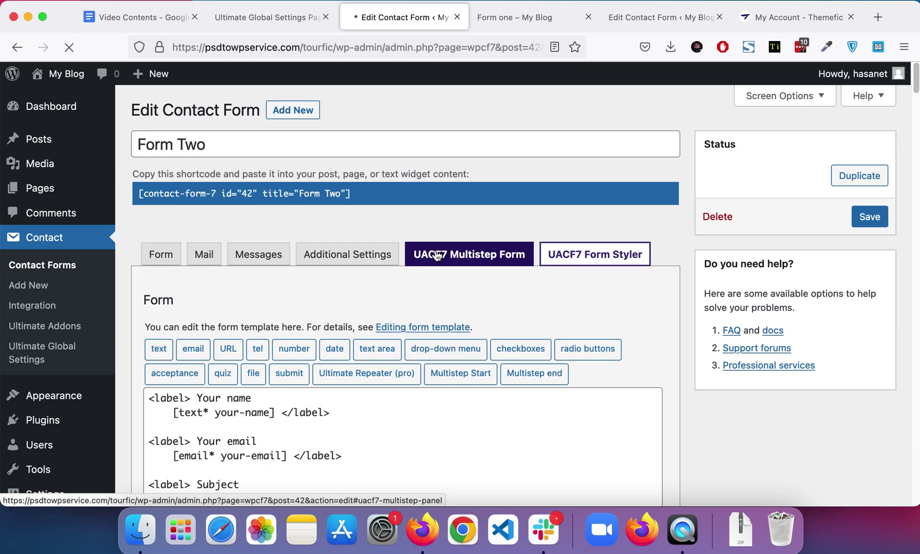
- In the UACF7 Form Styler, set Submit Button Background Color to blue and save Form Two
click(580, 262)
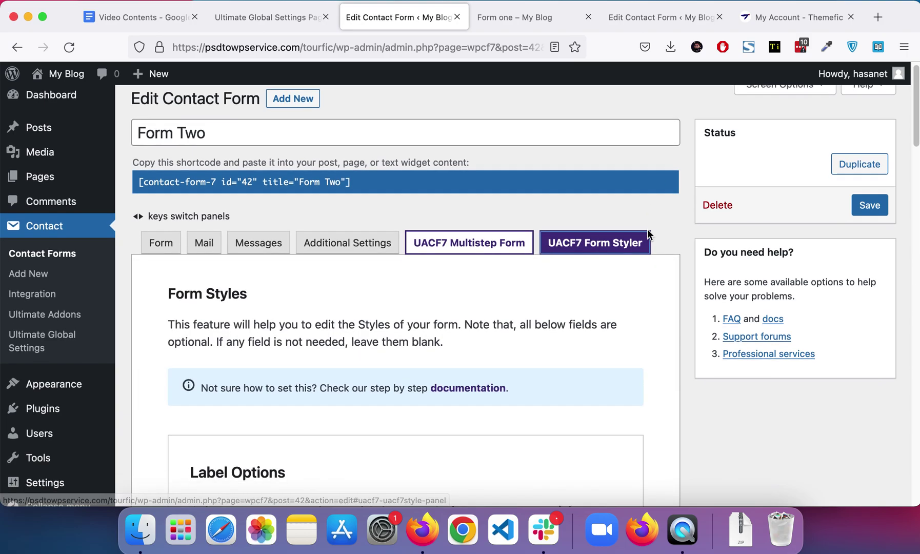
scroll(649, 259, down, 5)
scroll(649, 253, down, 15)
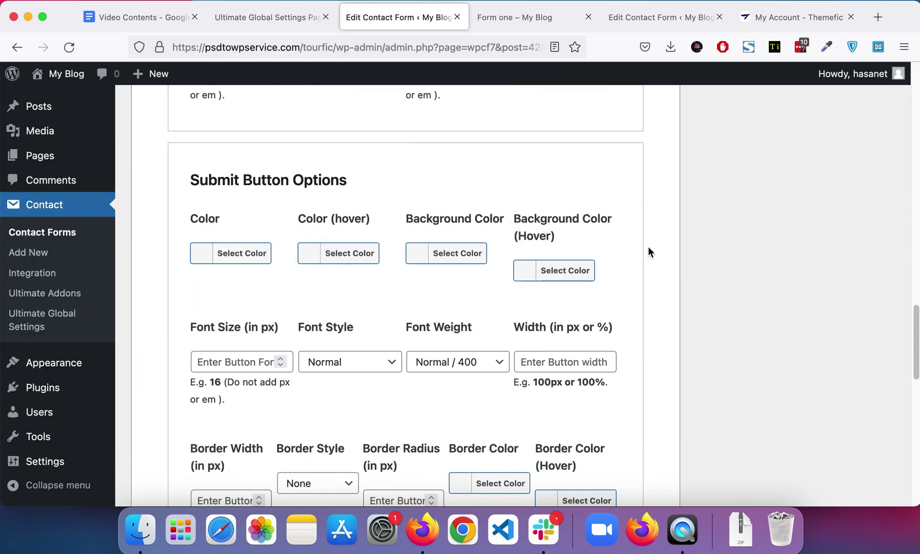
click(473, 254)
click(519, 422)
click(703, 376)
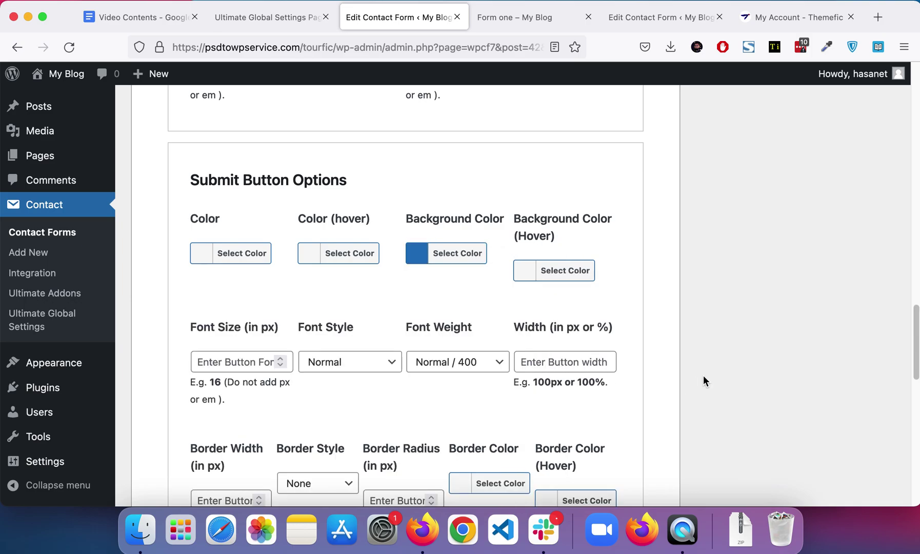
scroll(703, 376, down, 10)
scroll(319, 424, down, 5)
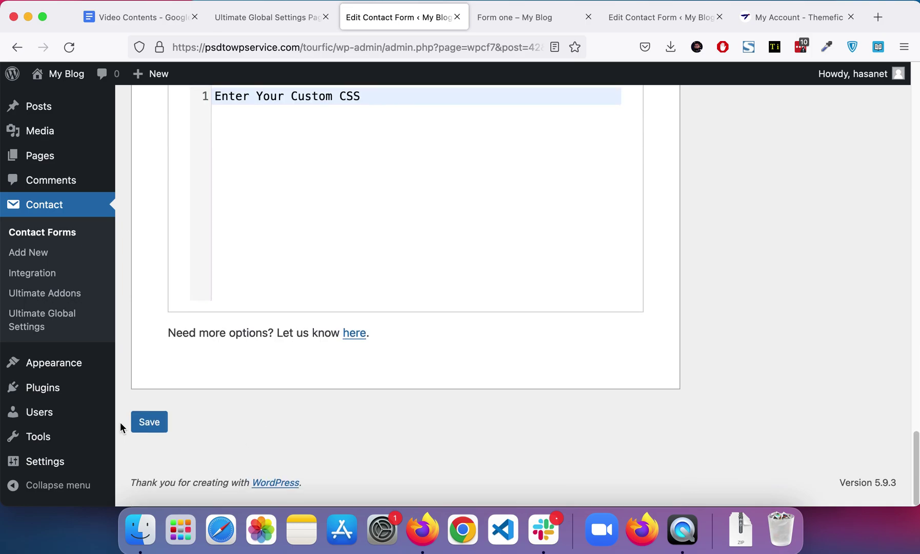
click(153, 423)
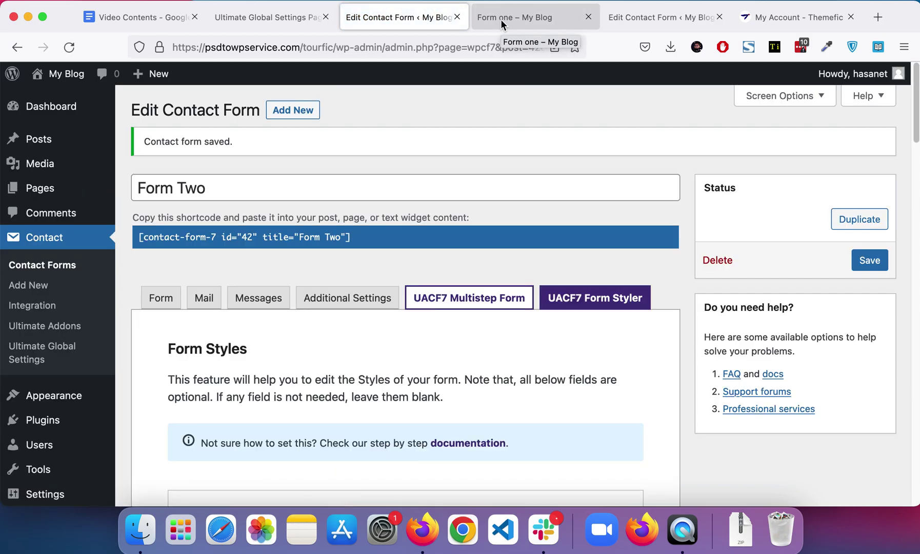
- Refresh the 'Form one – My Blog' page to verify Form Two's blue Submit button, then go back to Edit Contact Form
click(501, 21)
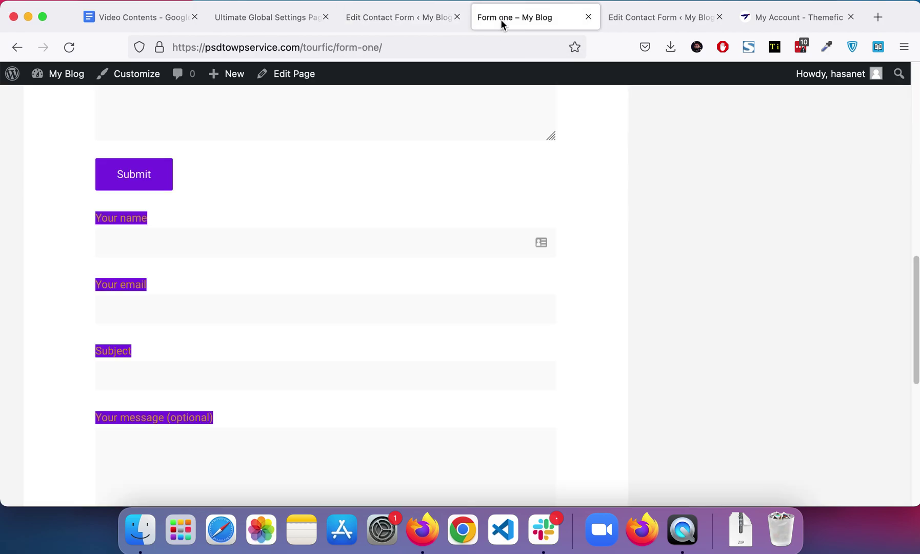
click(69, 47)
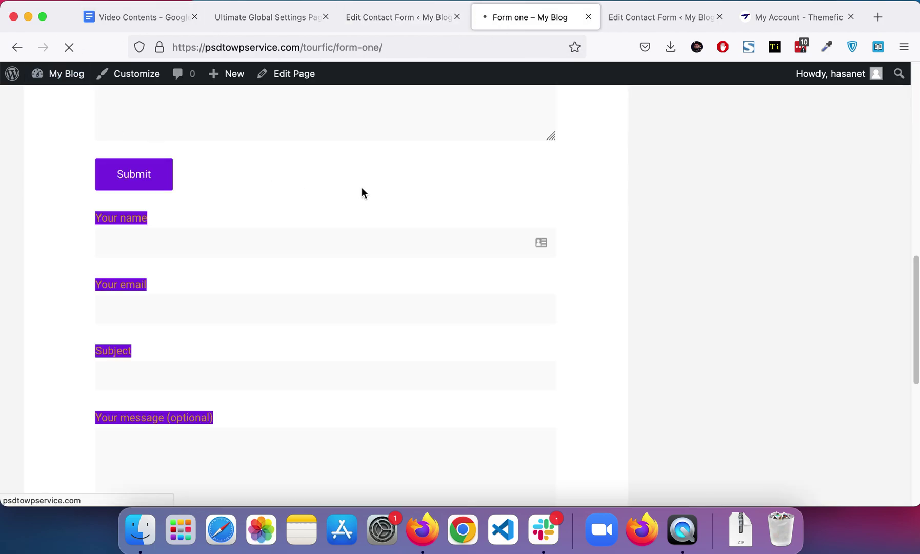
scroll(361, 193, down, 6)
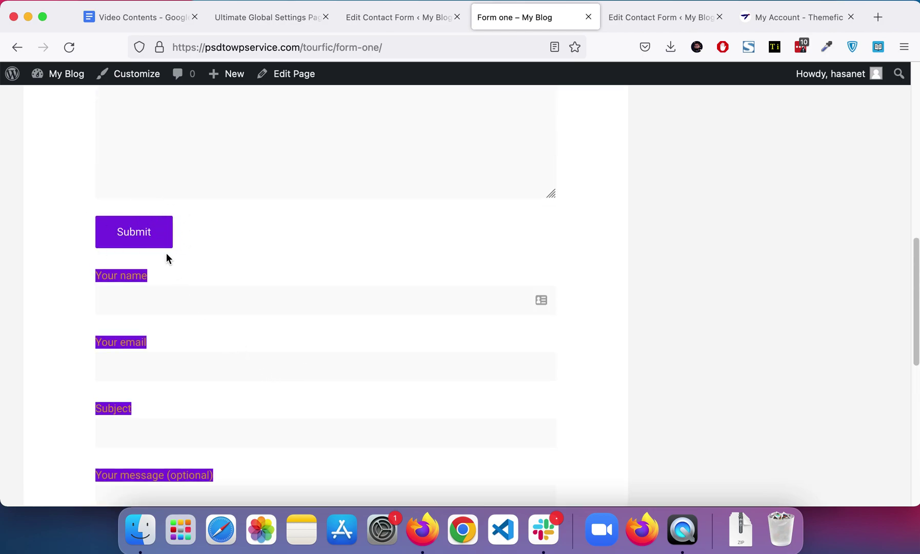
scroll(222, 240, down, 8)
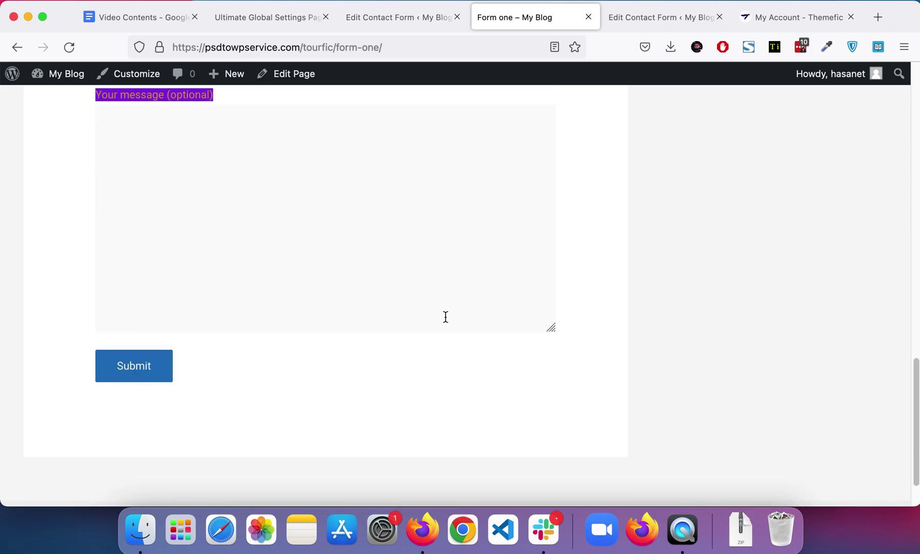
scroll(474, 309, up, 8)
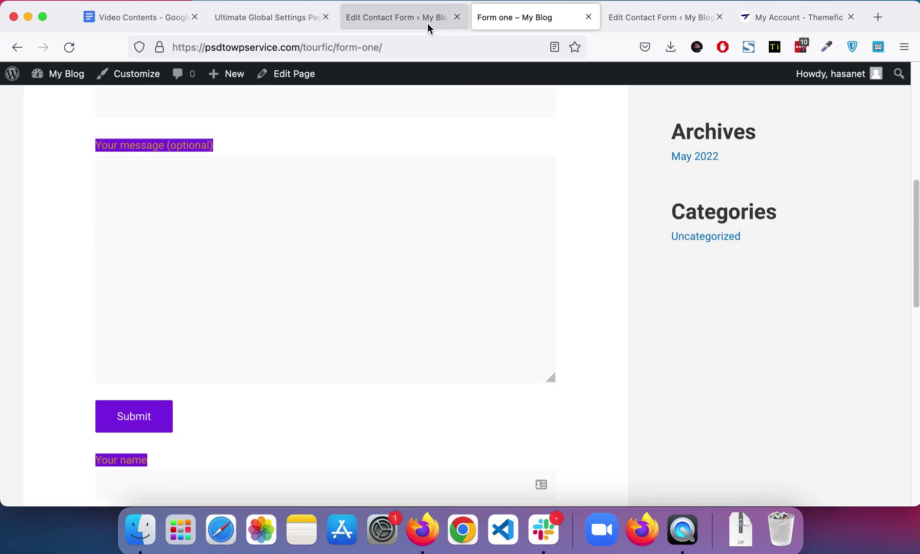
click(410, 16)
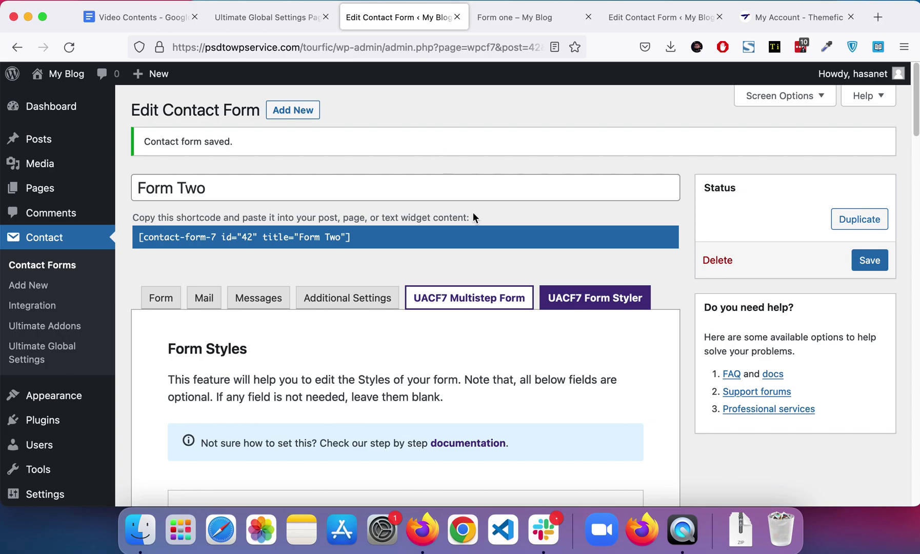